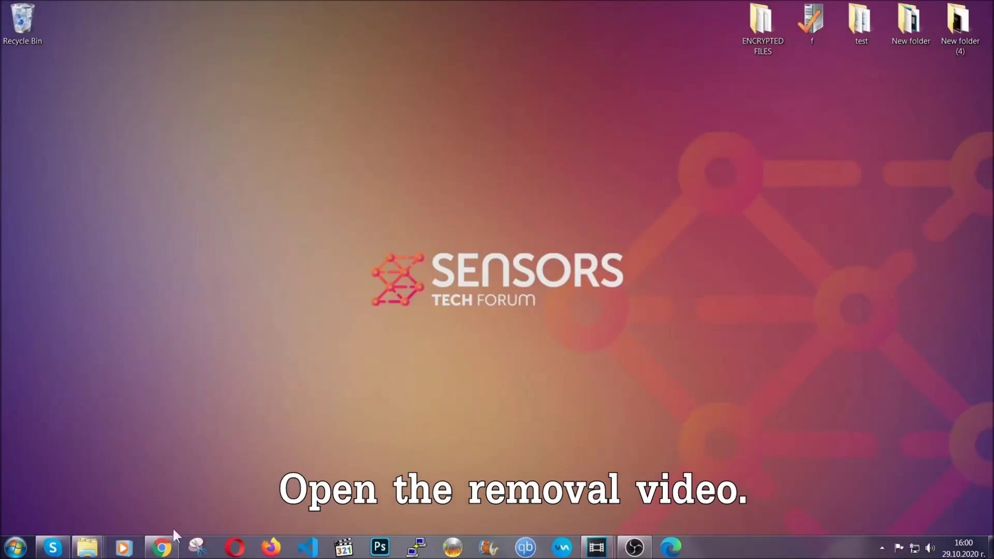
In Chrome, open the SensorsTechForum Full Removal Guide linked from the YouTube video.
mouse_move(161, 548)
left_click(171, 459)
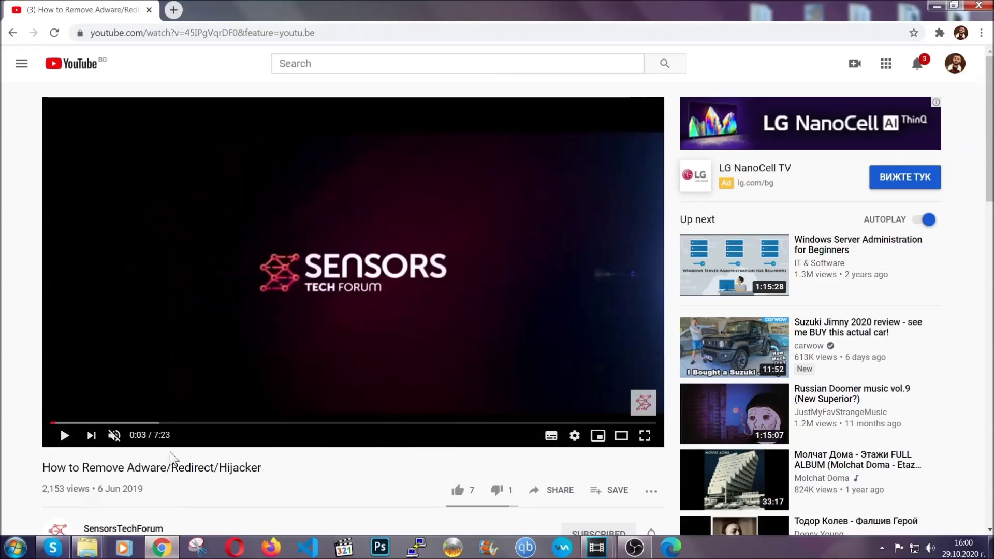
scroll(198, 361, "down", 3)
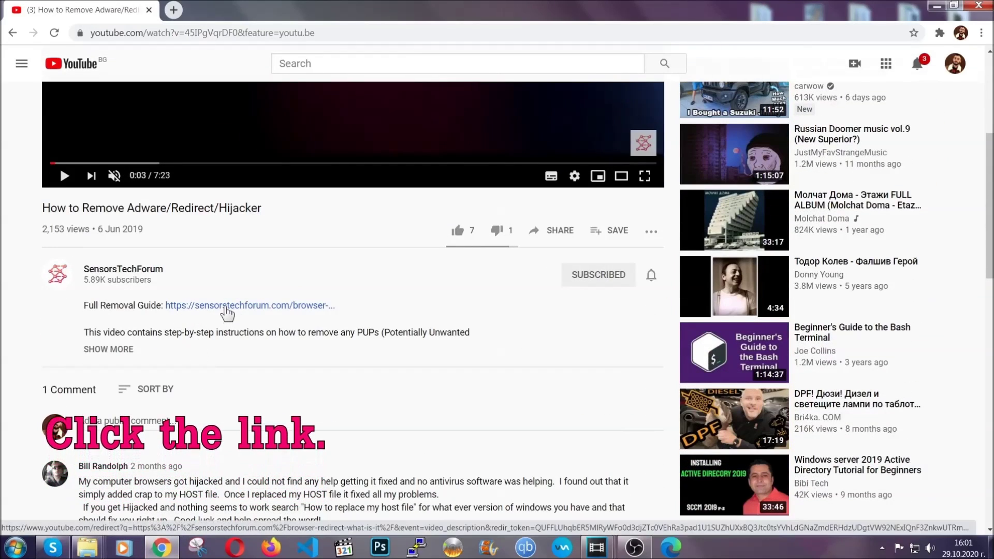
left_click(227, 306)
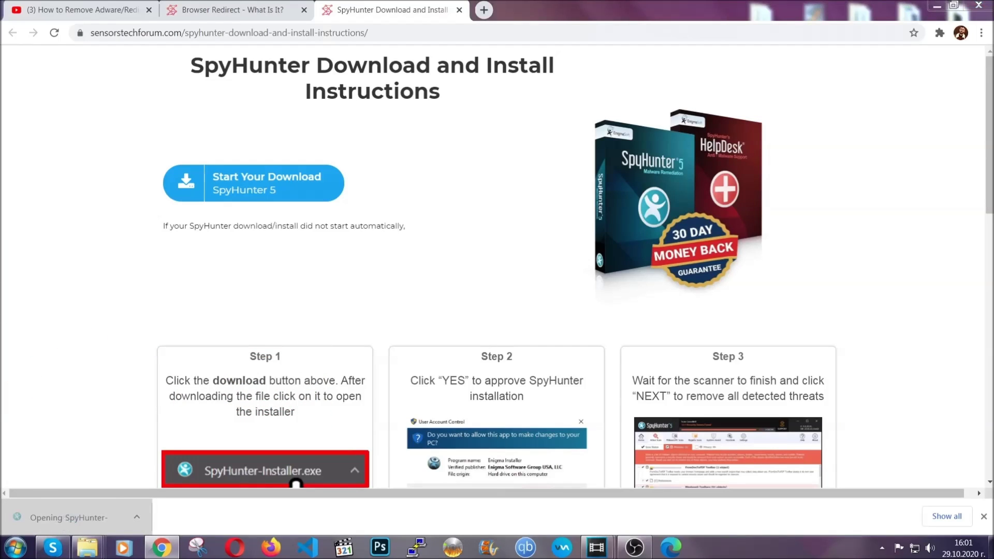
scroll(506, 304, "down", 2)
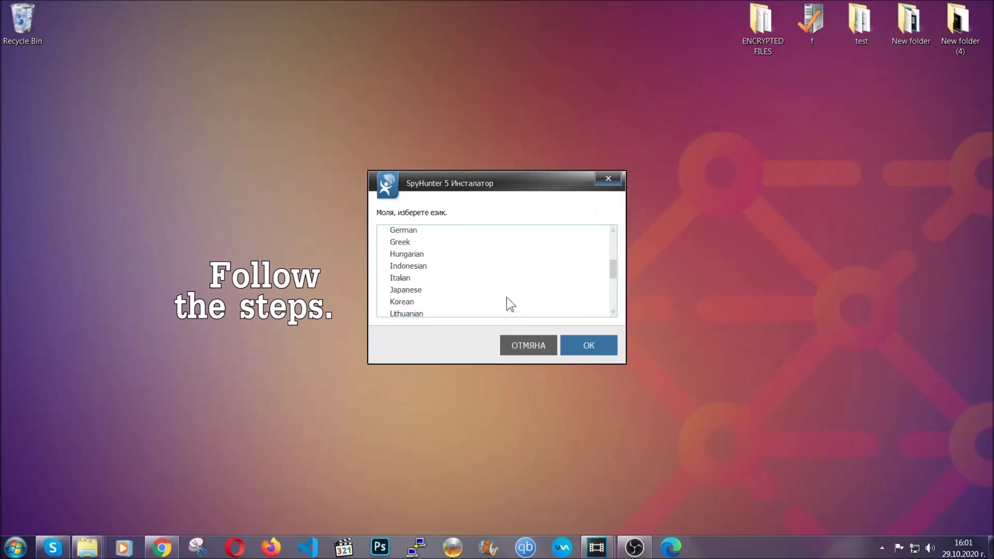
scroll(507, 312, "down", 2)
scroll(506, 313, "up", 3)
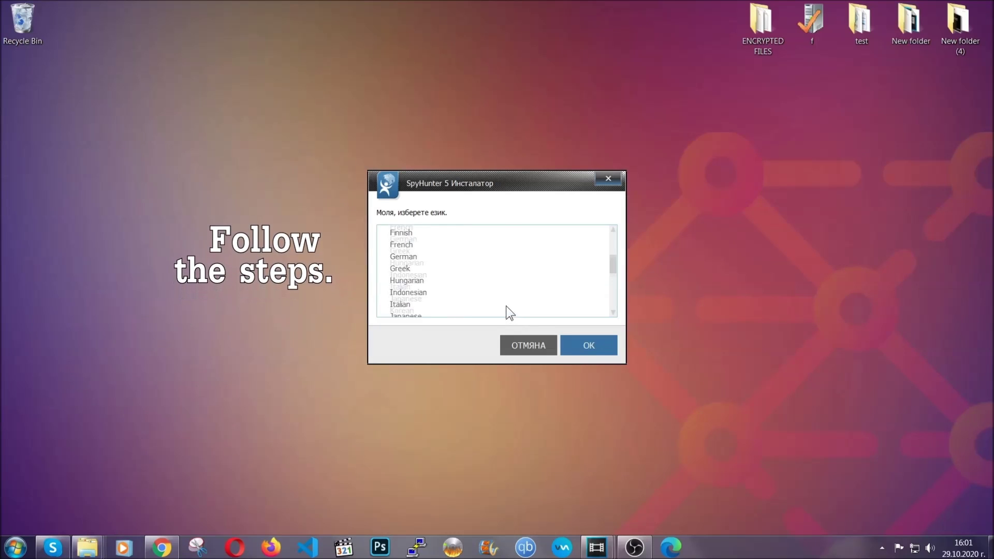
scroll(473, 300, "up", 1)
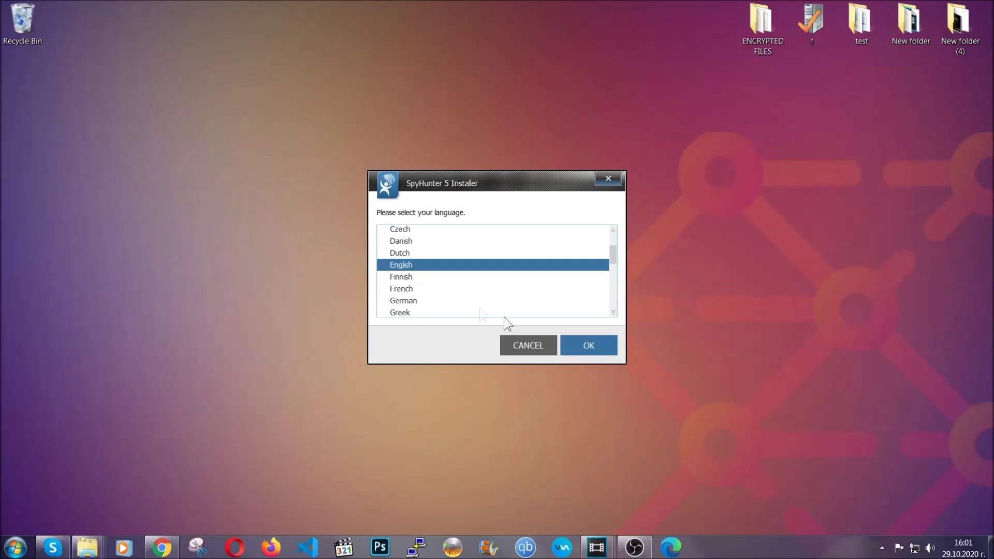
Install SpyHunter 5 in English after accepting the EULA and Privacy Policy.
left_click(582, 344)
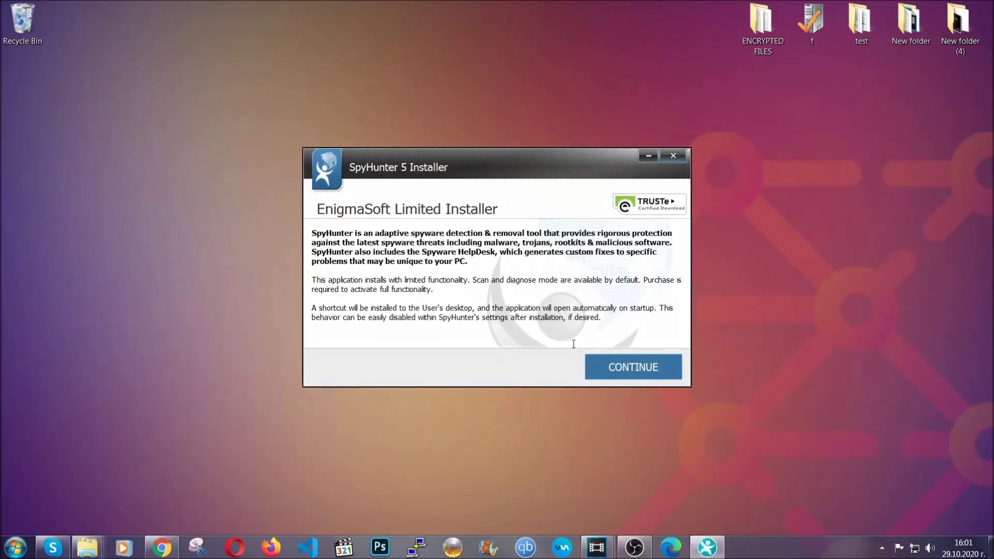
left_click(596, 359)
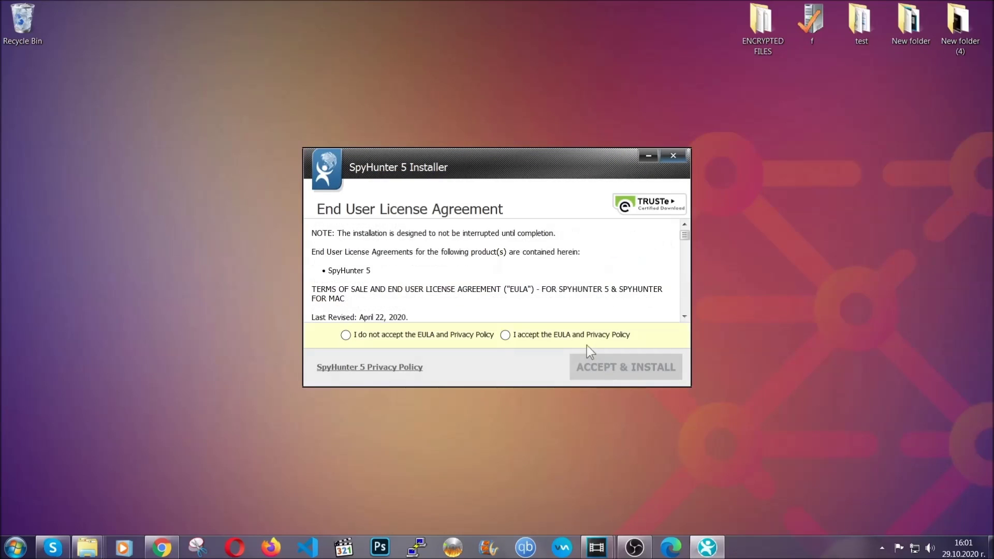
left_click(583, 333)
left_click(599, 360)
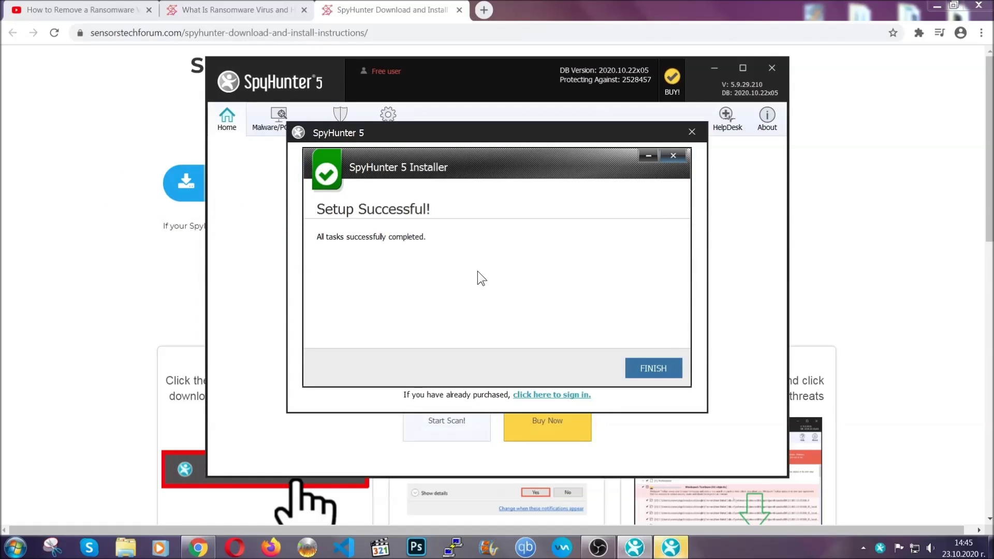
Finish SpyHunter 5 setup so the installer closes and the scan starts.
left_click(636, 370)
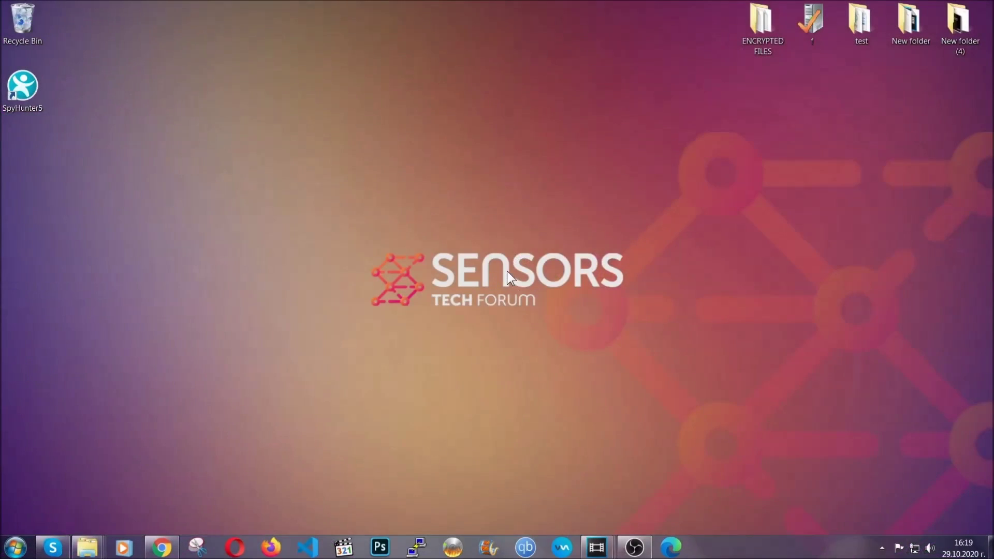
Uninstall SUSPICIOUS PROGRAM through APPWIZ.CPL and dismiss the success message.
key("super+r")
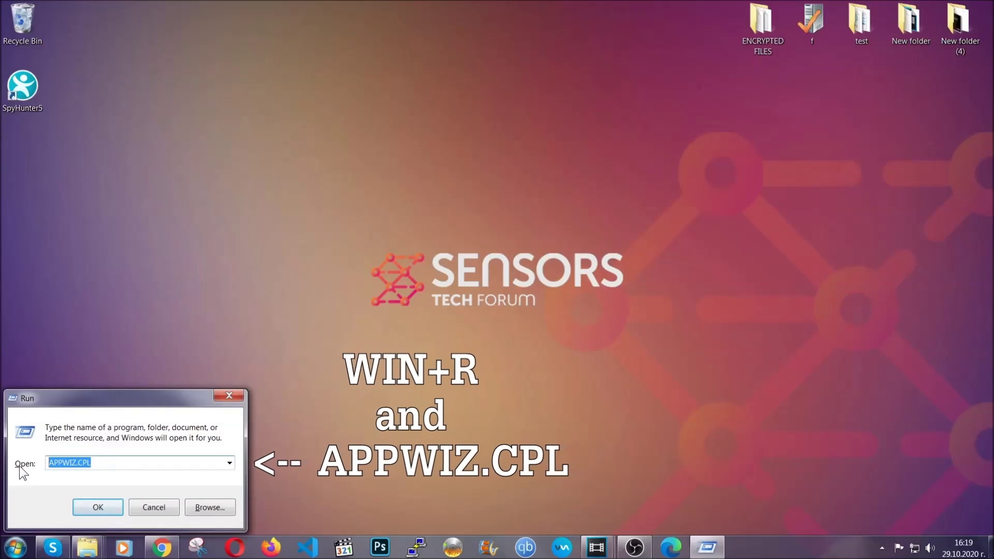
left_click(97, 505)
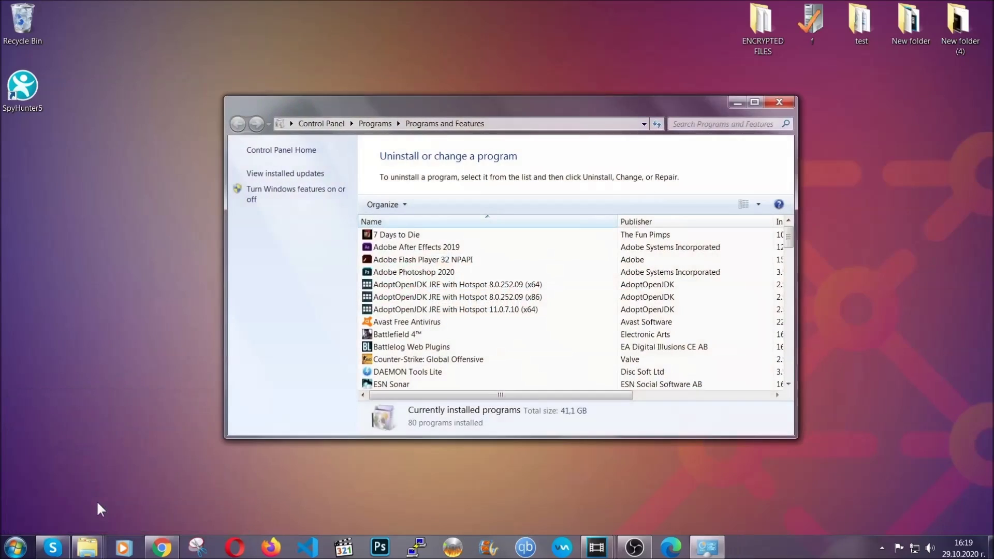
scroll(368, 330, "down", 1)
scroll(524, 277, "down", 12)
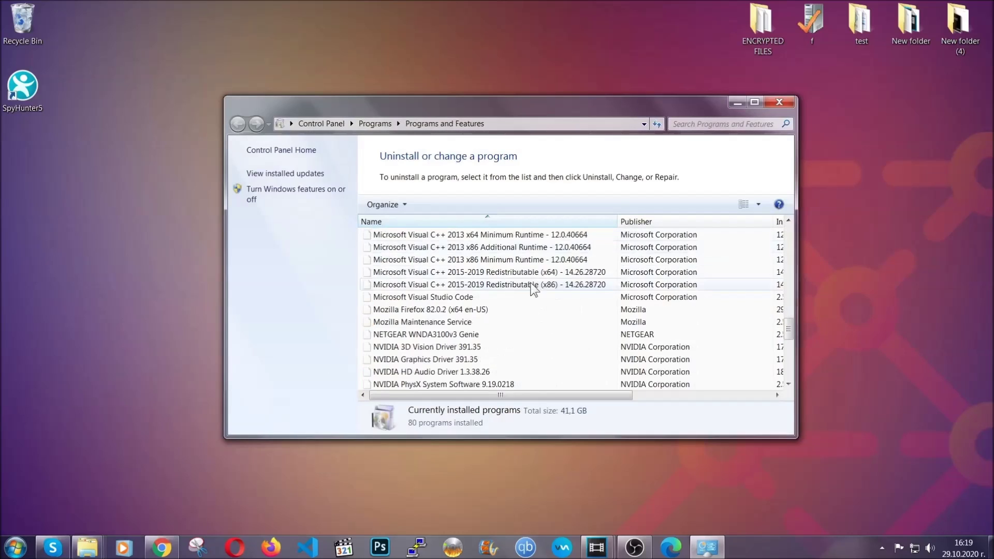
scroll(530, 289, "down", 9)
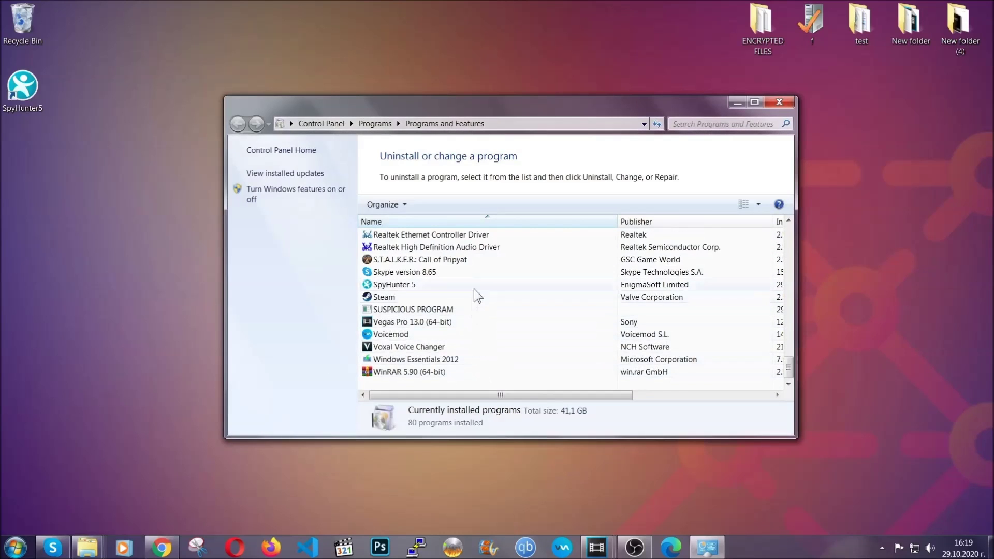
left_click(423, 315)
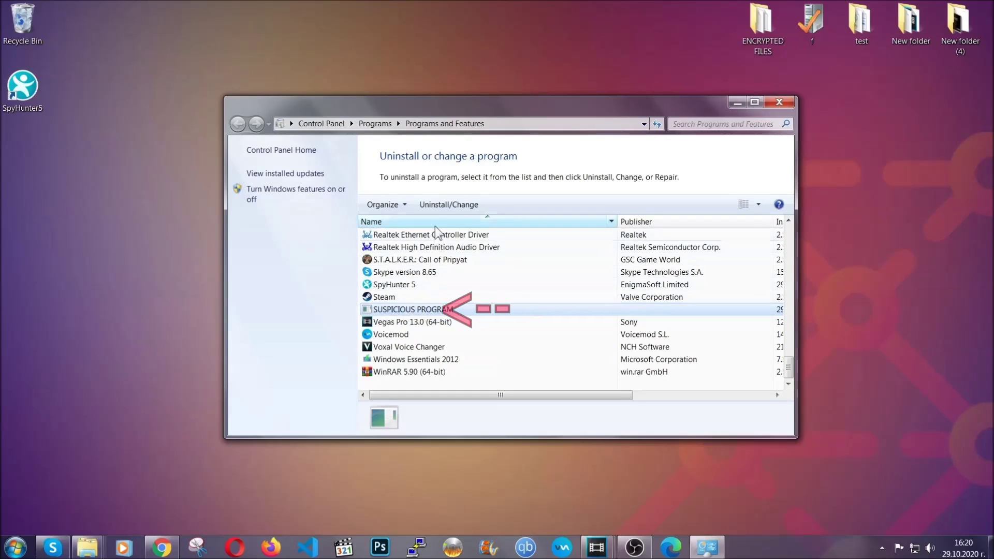
left_click(441, 204)
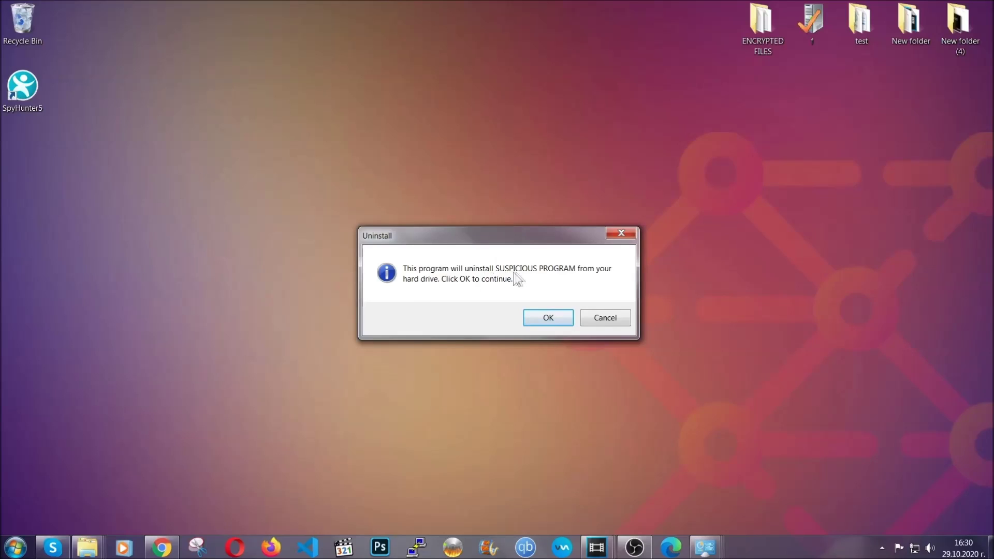
left_click(540, 316)
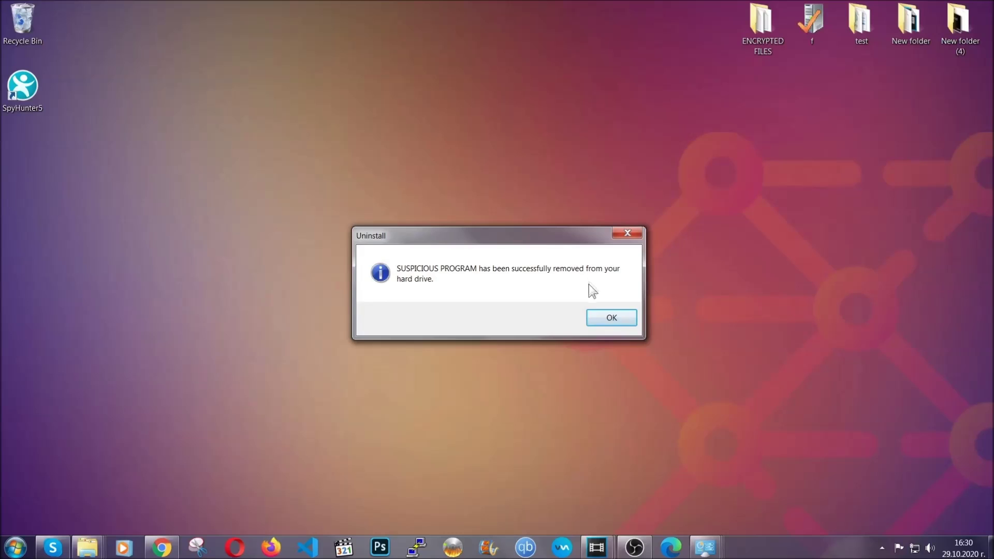
left_click(597, 315)
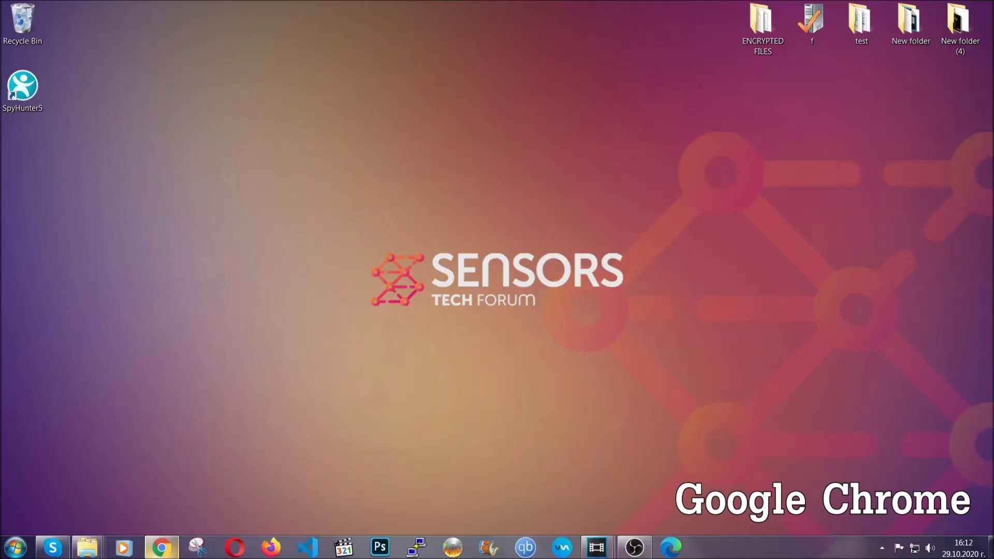
Clear Chrome's All time browsing data at chrome://settings/clearBrowserData, leaving passwords unticked.
left_click(164, 548)
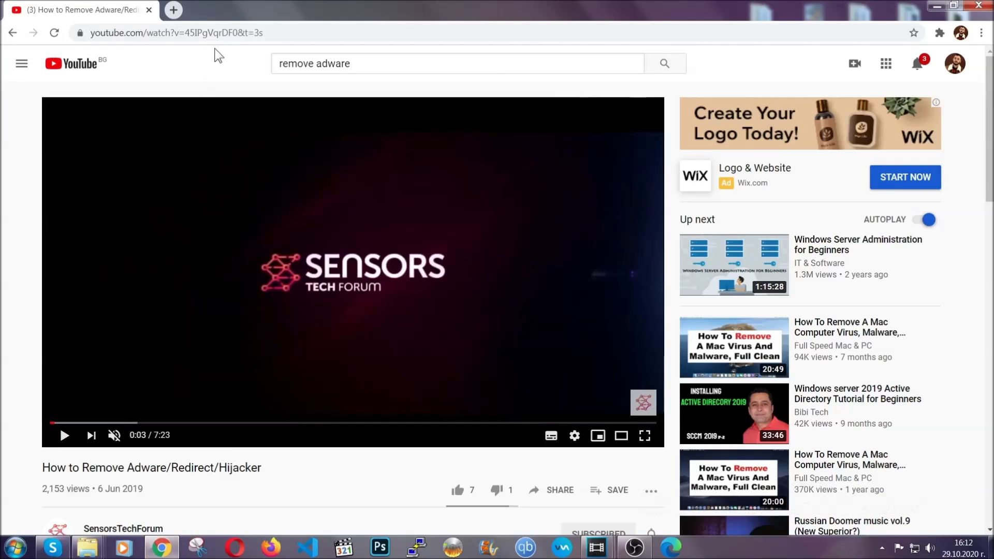
left_click(215, 33)
type("chro")
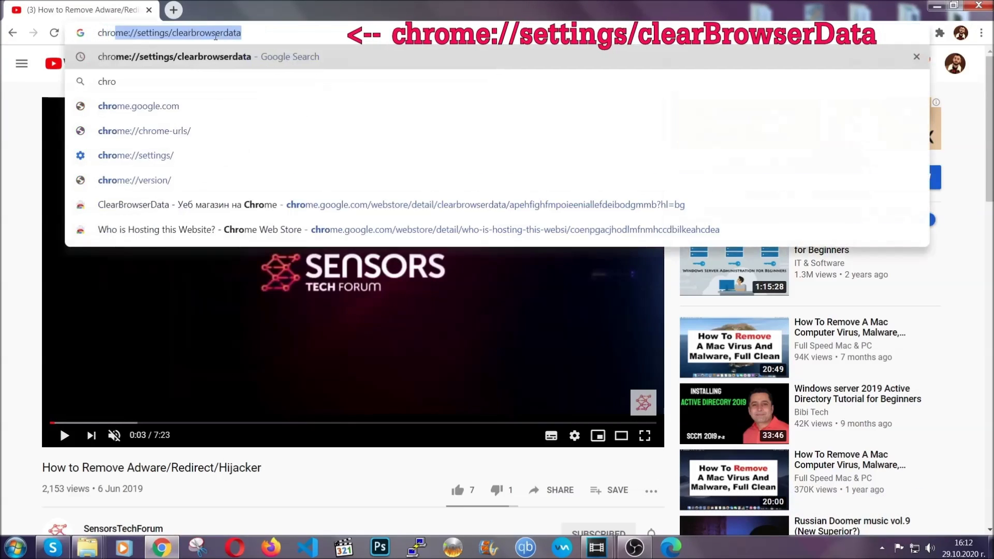
type("me:/")
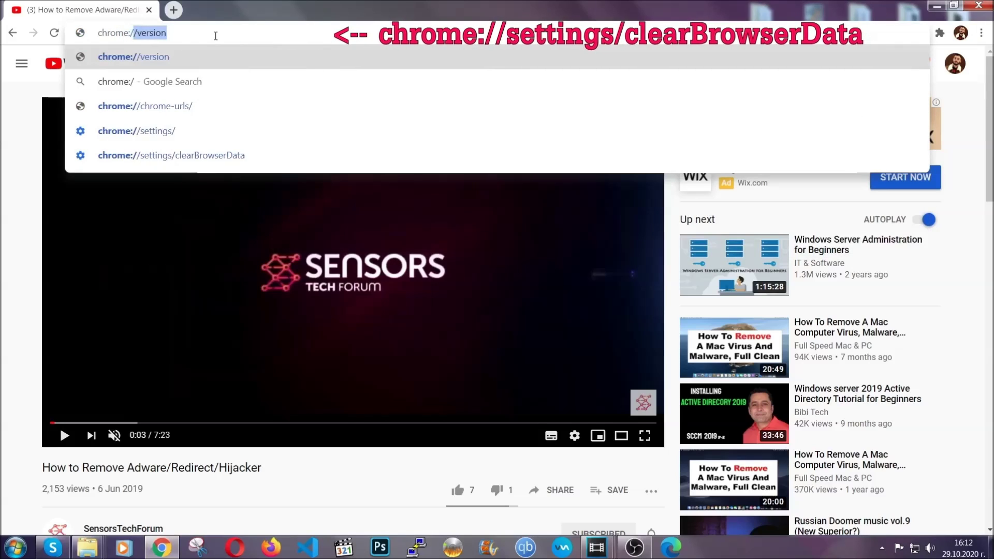
type("/setting")
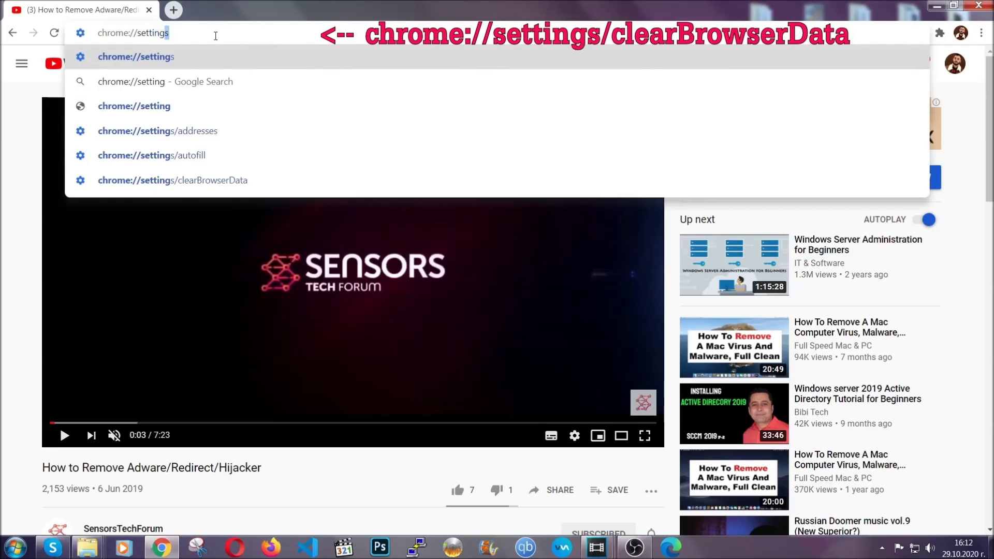
type("s/ce")
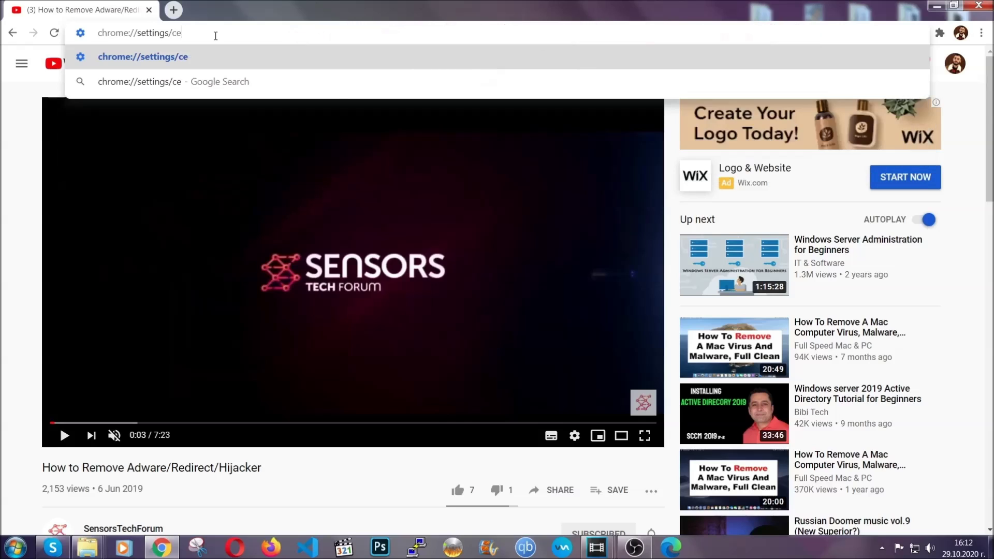
key("BackSpace")
type("lear")
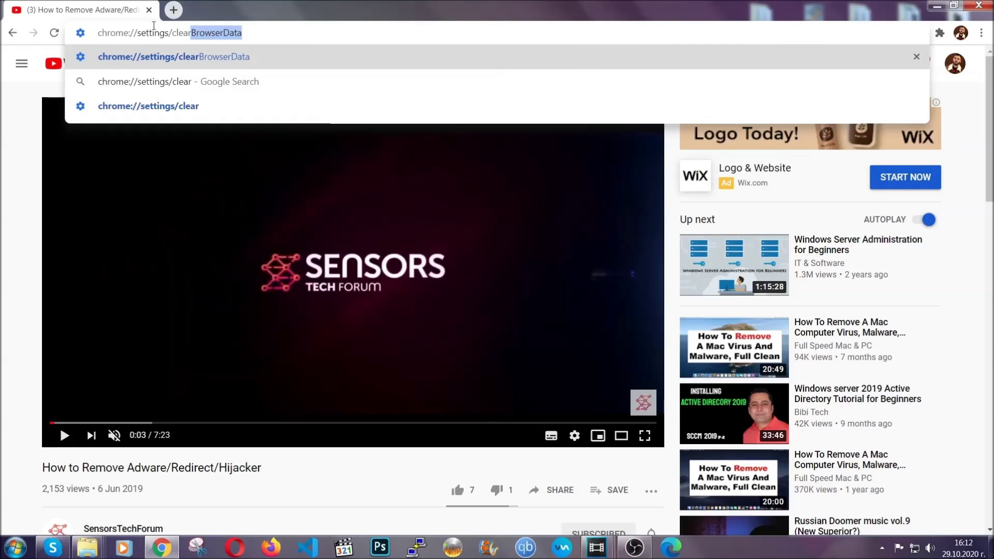
key("Return")
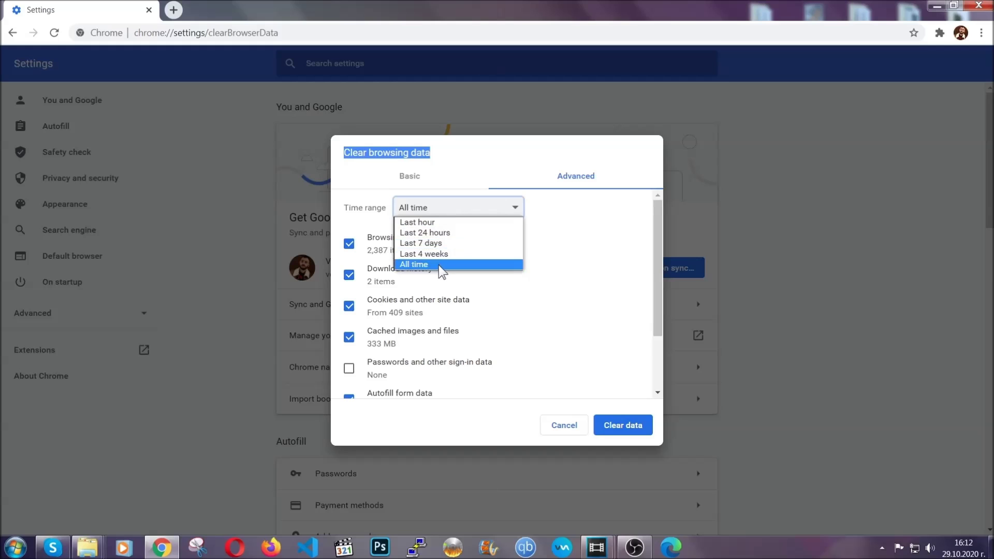
left_click(439, 265)
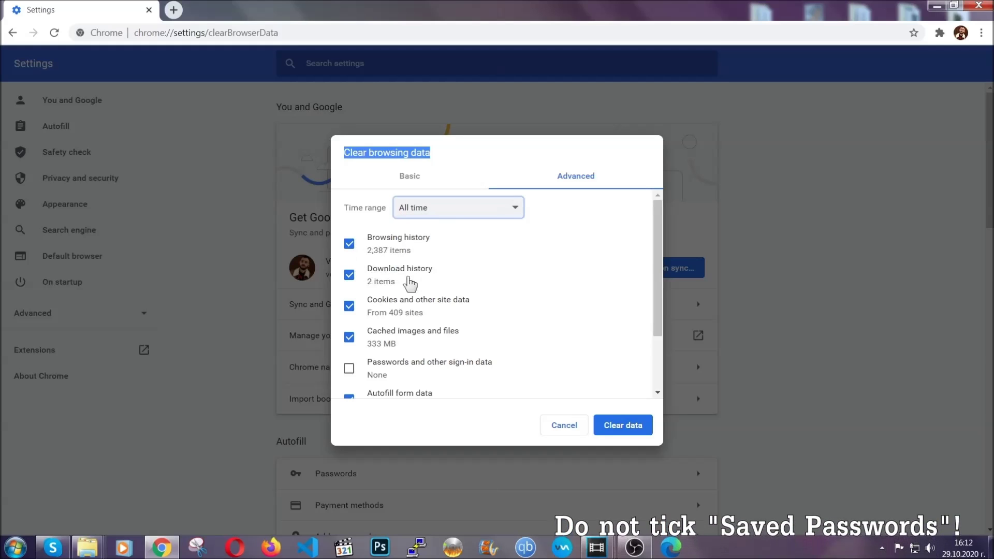
scroll(392, 338, "down", 2)
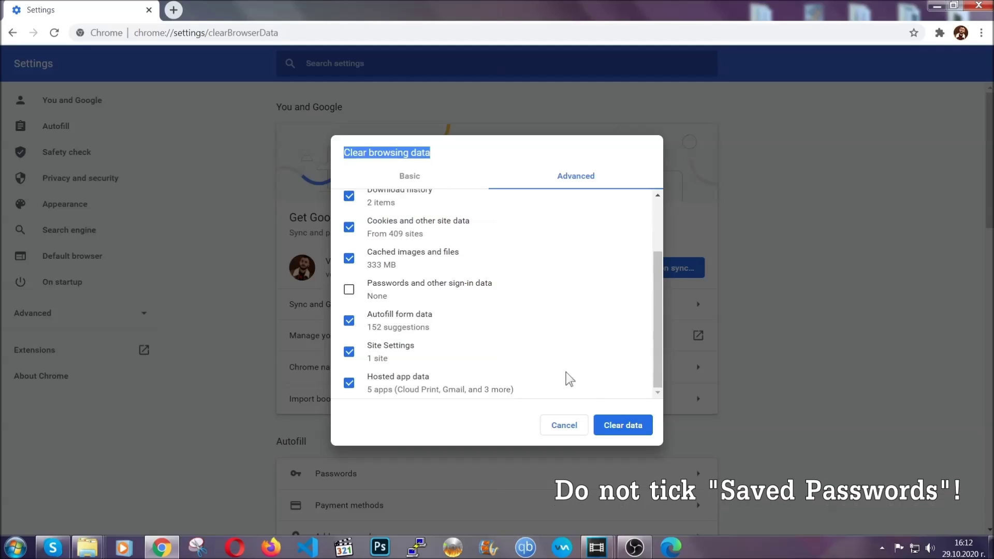
left_click(611, 426)
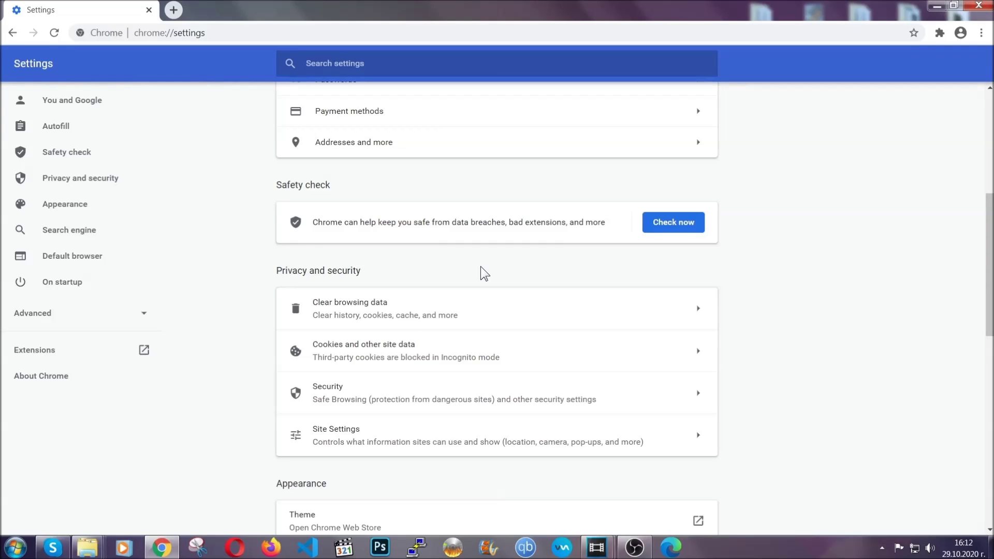
Remove the Bulk Media Downloader extension from Chrome, then minimise Chrome.
left_click(982, 33)
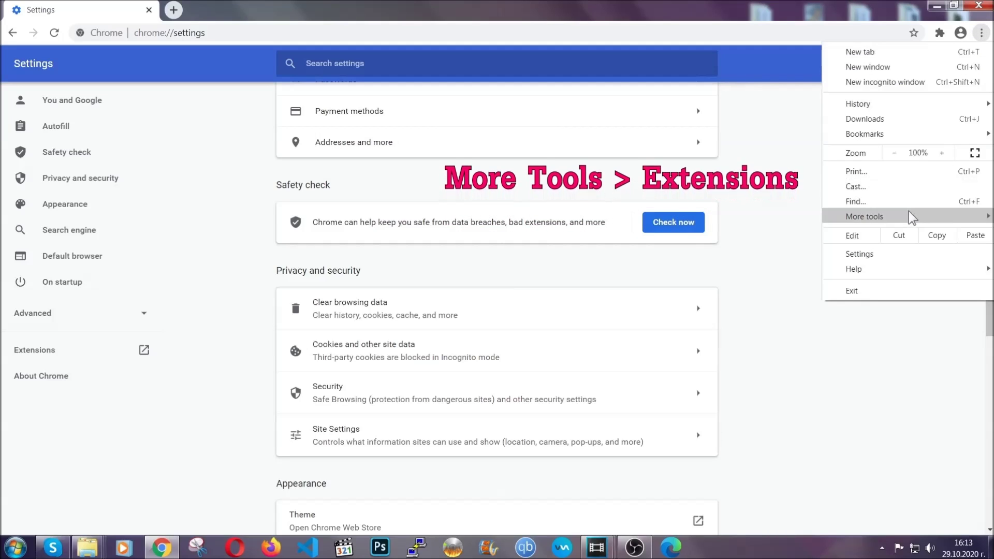
mouse_move(865, 216)
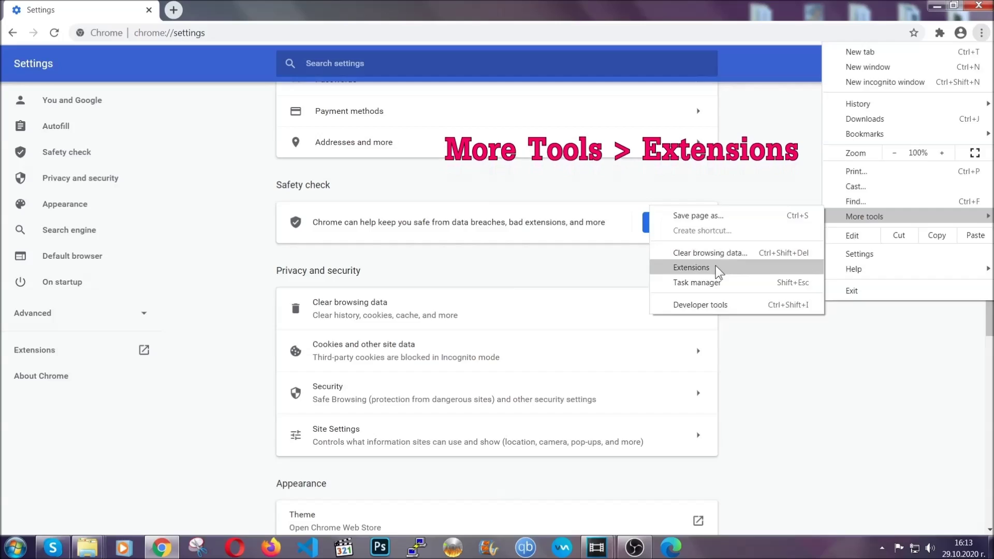
left_click(718, 271)
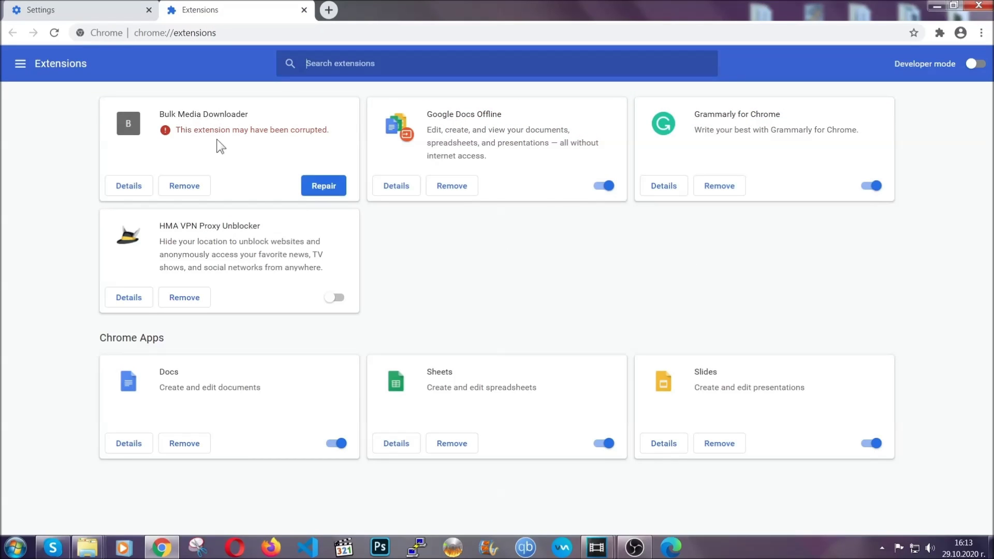
left_click(193, 189)
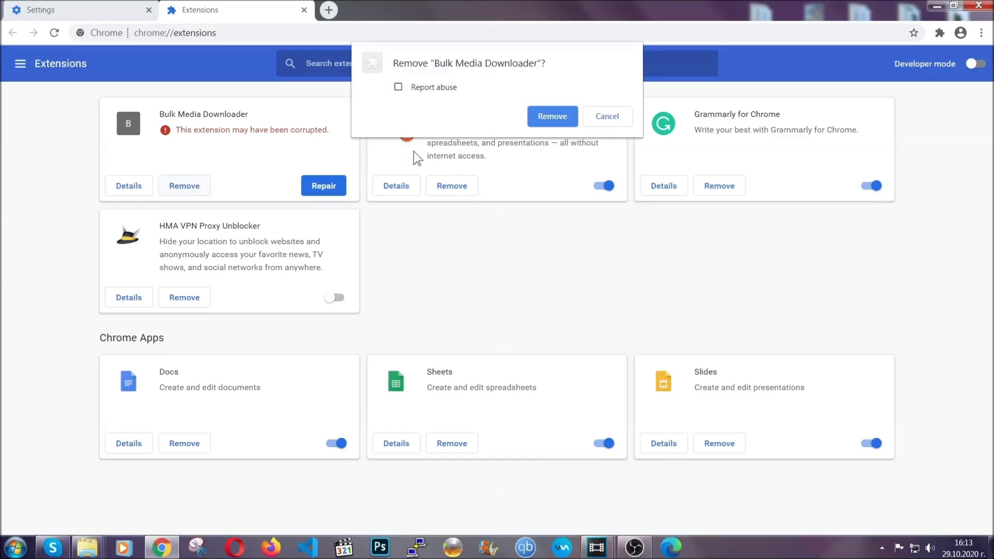
left_click(536, 116)
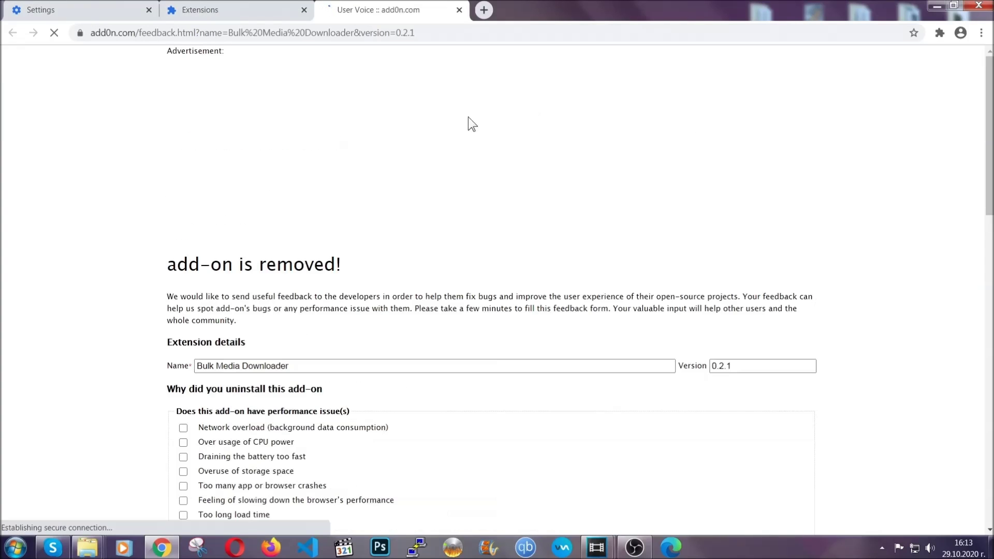
left_click(252, 11)
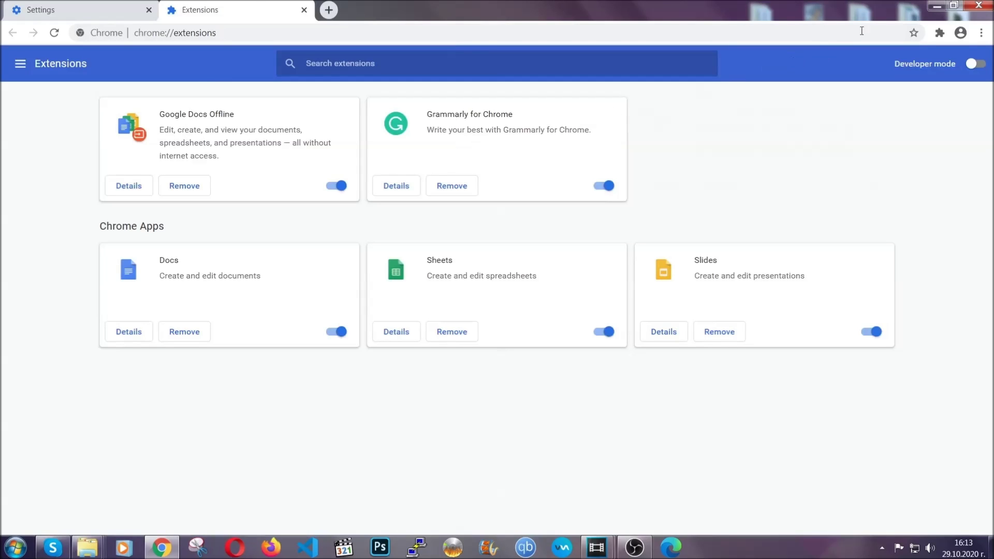
left_click(936, 7)
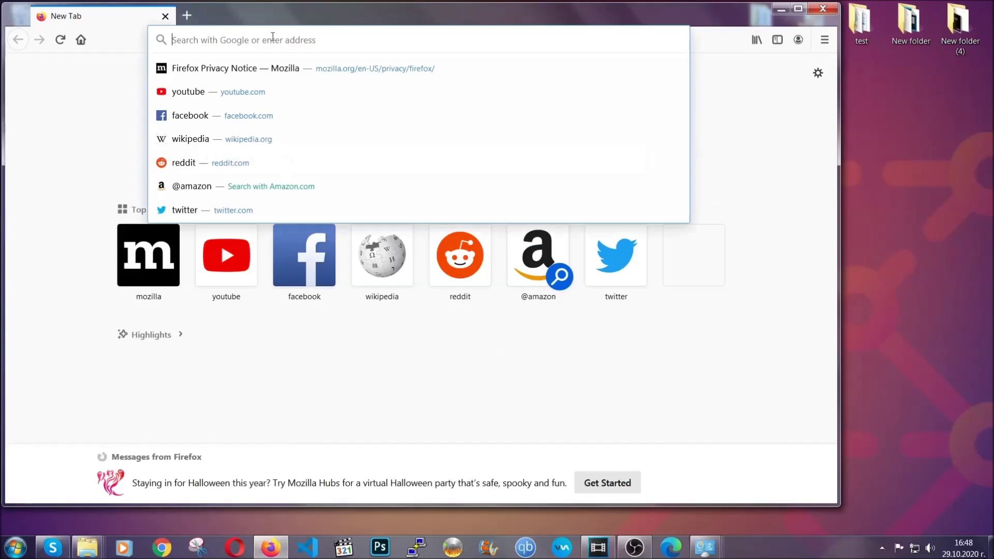
type("about")
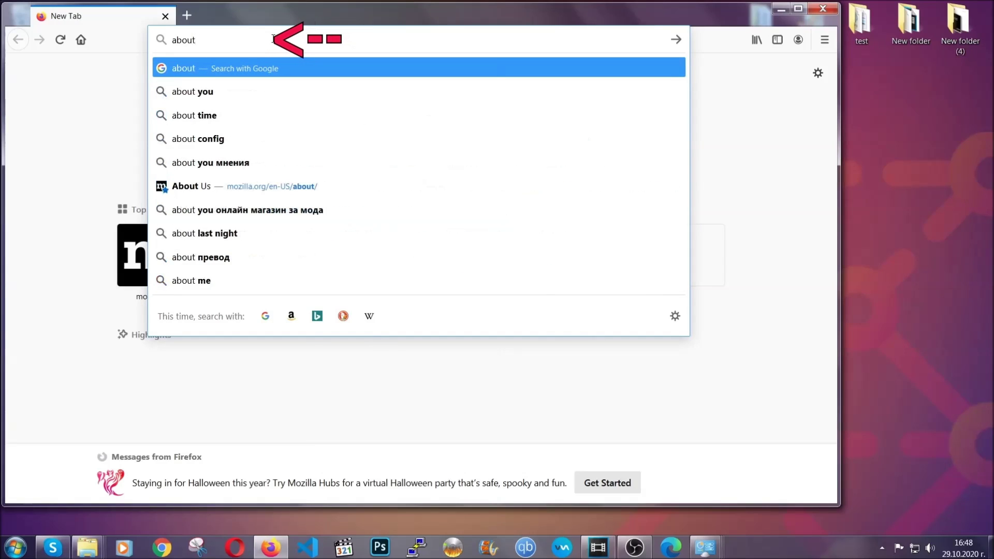
type(":support")
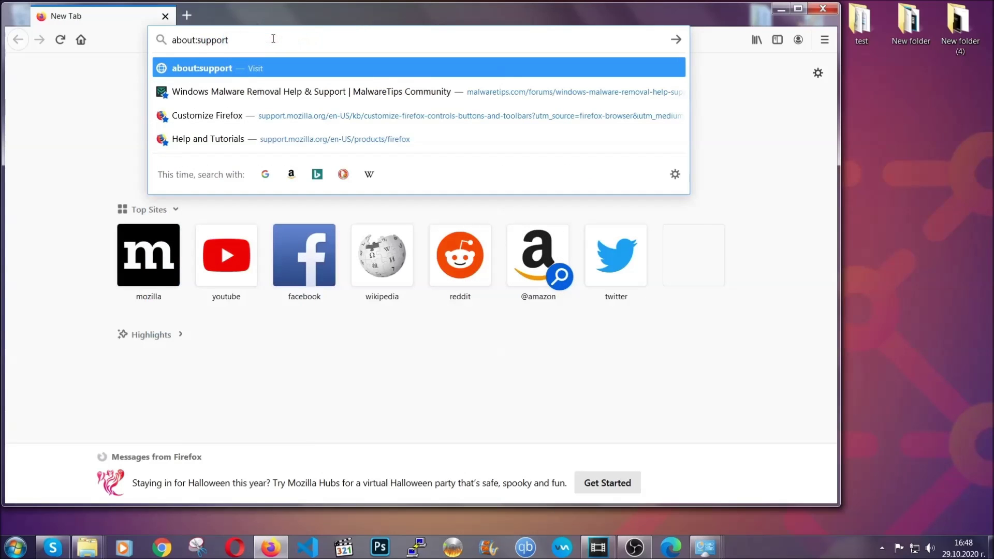
Load about:support in the Firefox address bar.
key("Return")
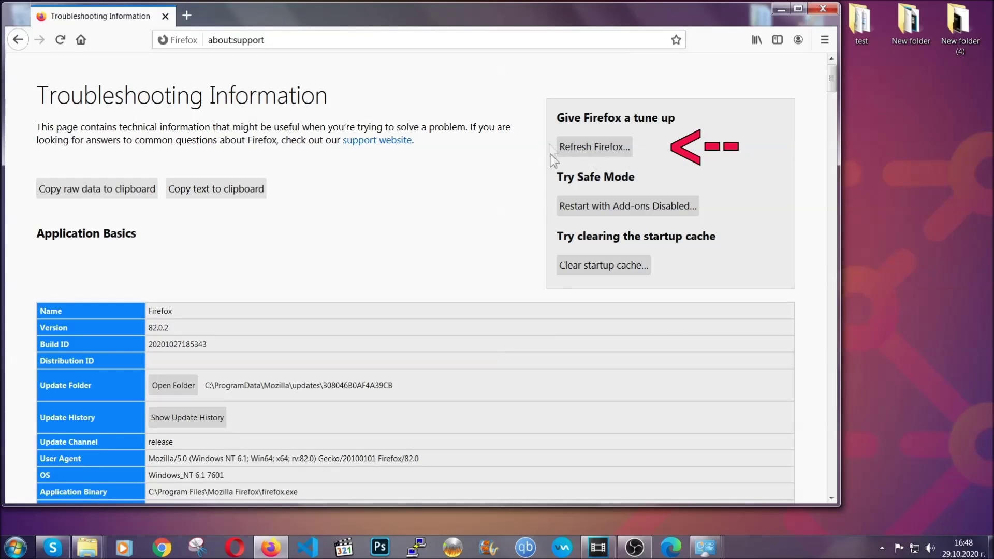
Refresh Firefox to defaults, minimise it and select the Old Firefox Data folder.
left_click(587, 152)
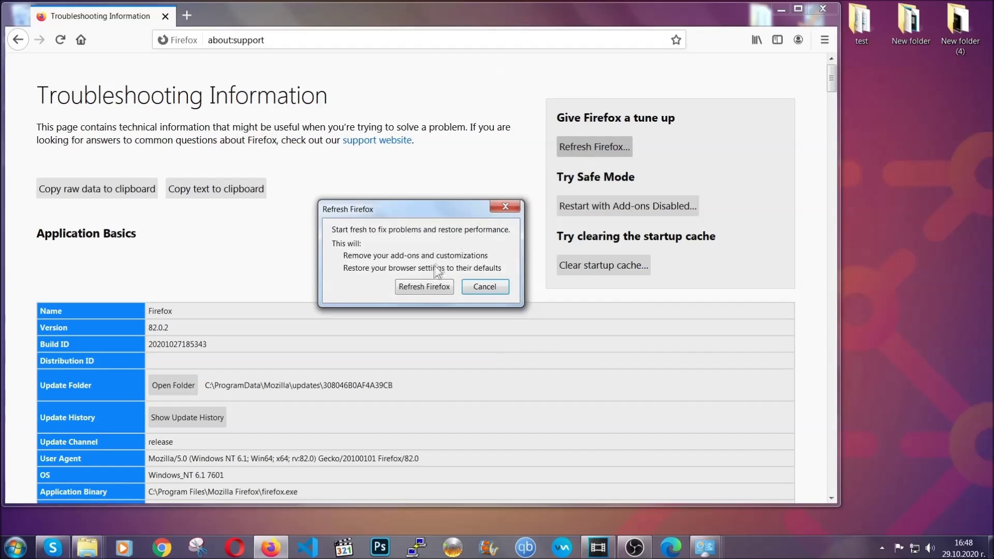
left_click(422, 288)
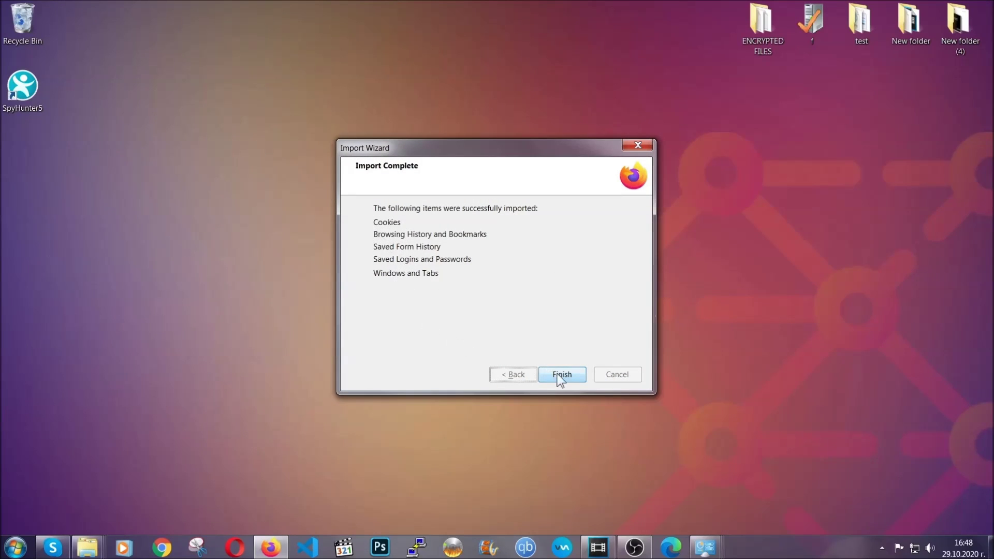
left_click(560, 376)
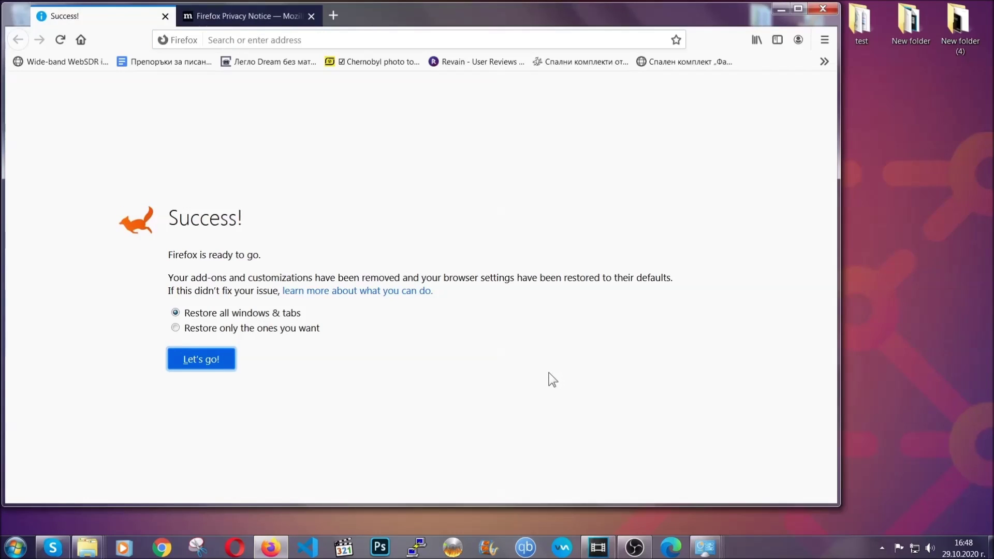
left_click(778, 10)
left_click(28, 158)
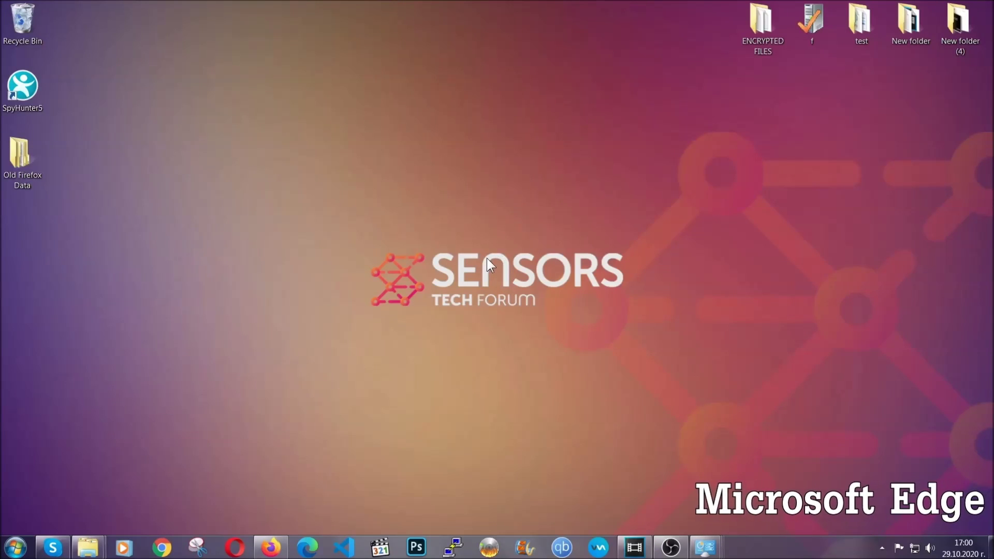
Launch Microsoft Edge and go to edge://settings/clearBrowserData.
left_click(307, 547)
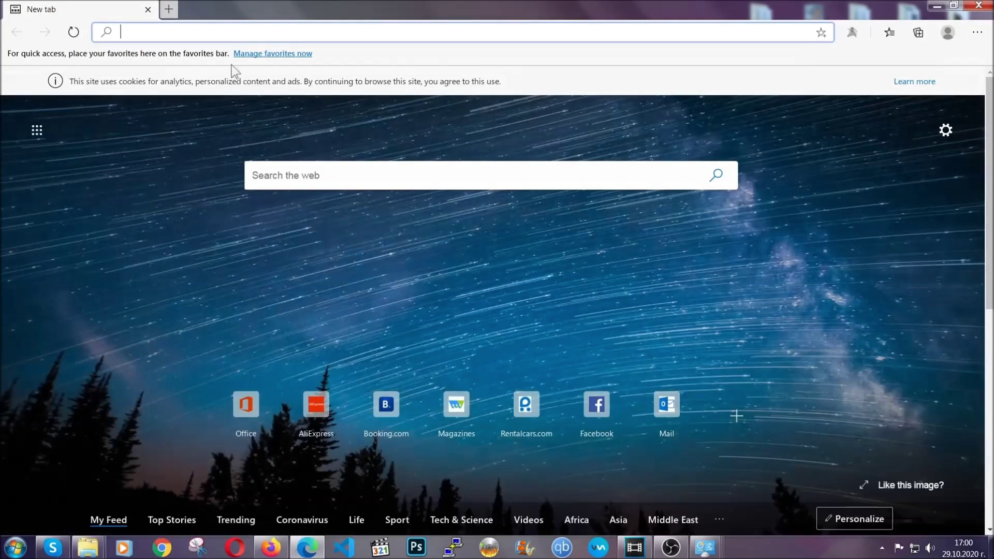
type("edge")
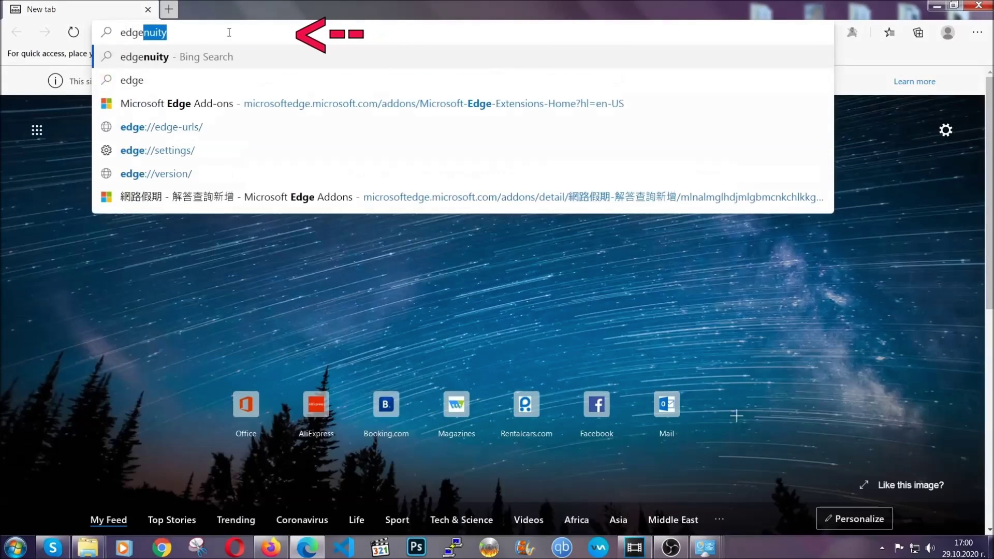
type("://")
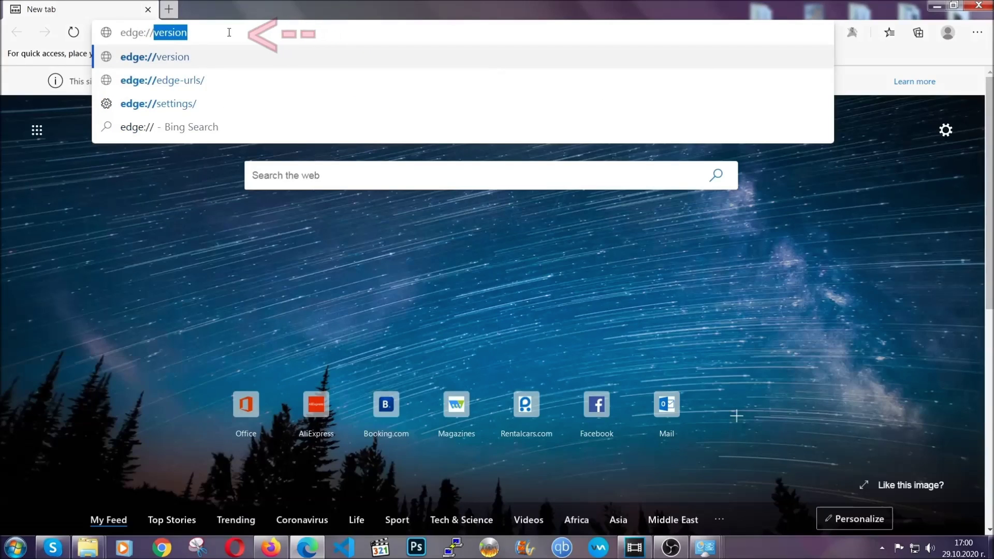
type("settings/")
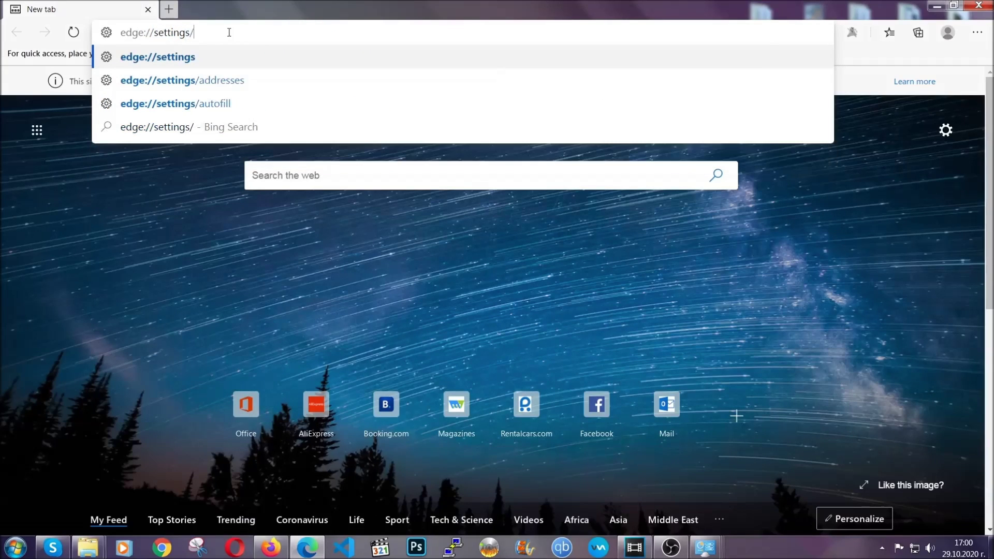
type("clear")
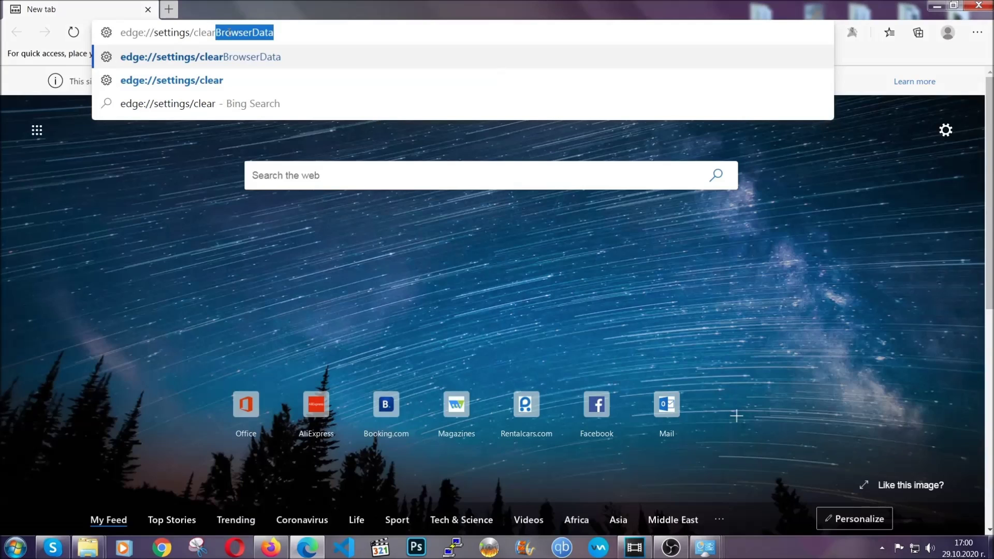
type("BrowserDa")
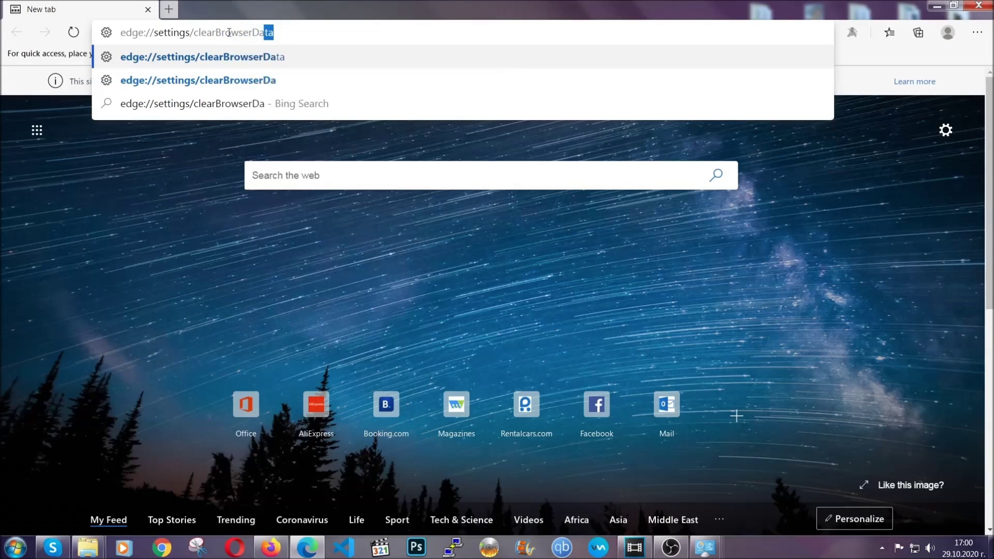
type("ta")
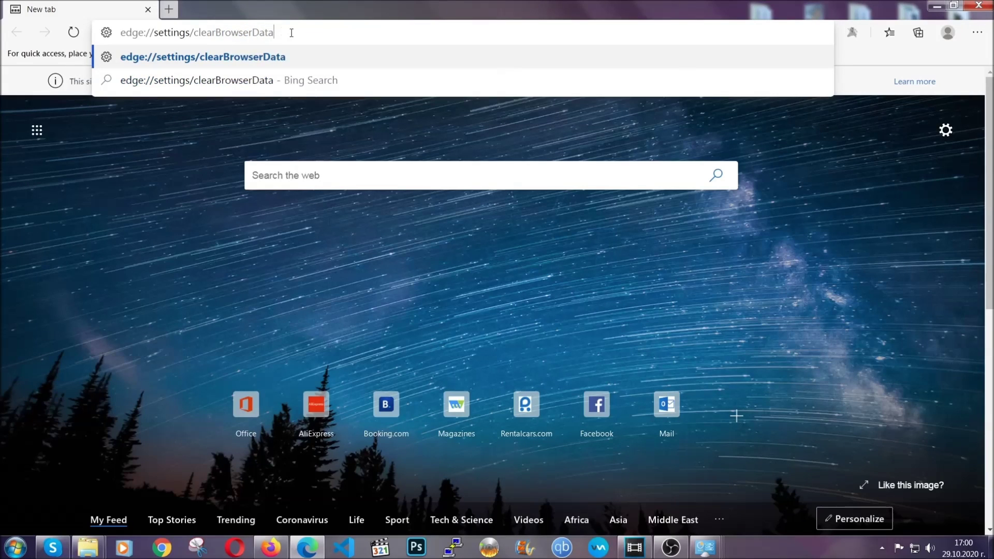
key("Return")
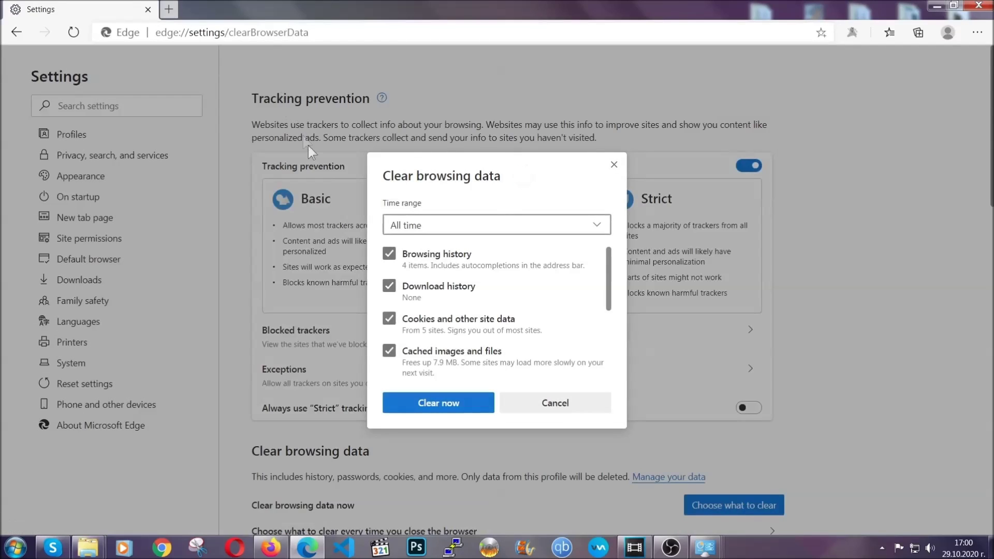
Clear Edge's history, cookies and cache with the time range kept at All time.
left_click(396, 228)
left_click(409, 333)
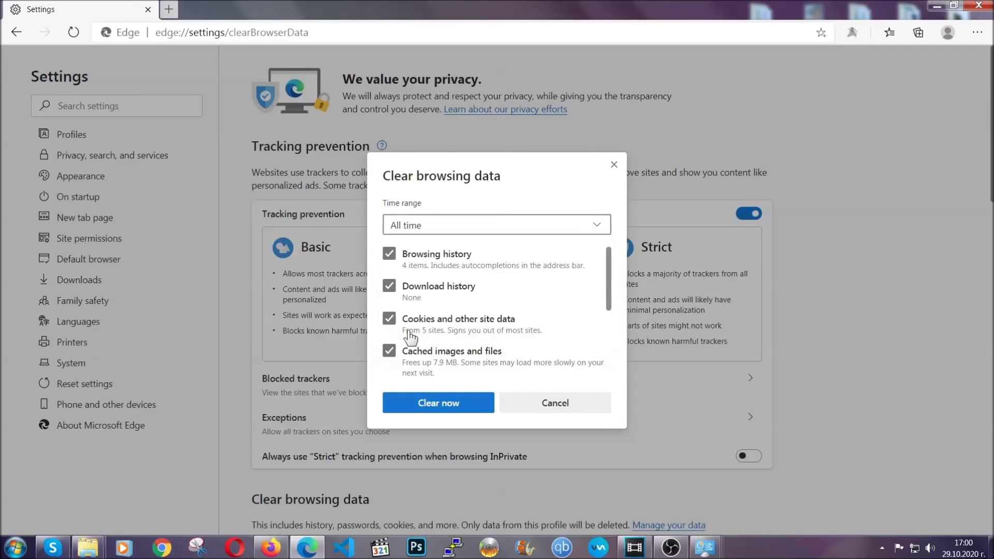
scroll(412, 322, "down", 3)
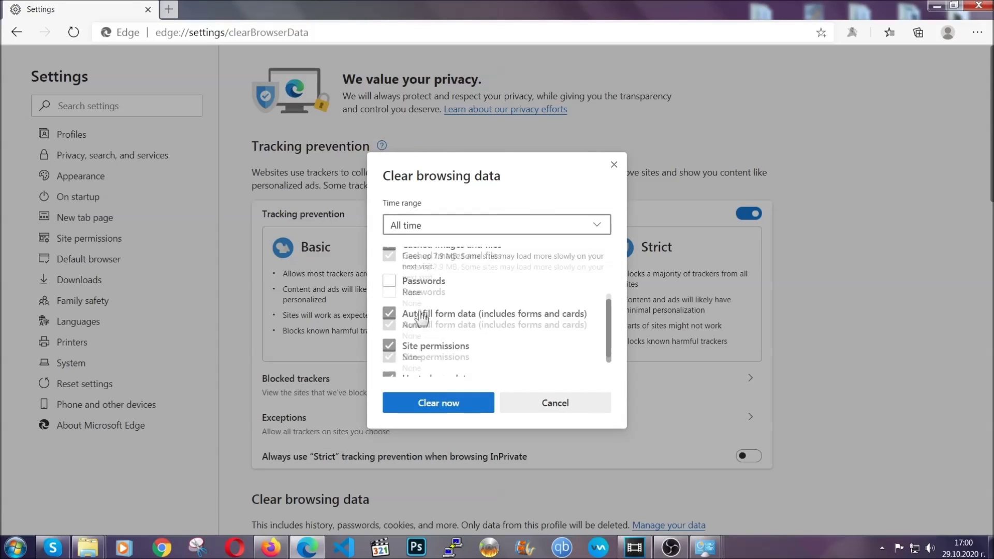
left_click(433, 404)
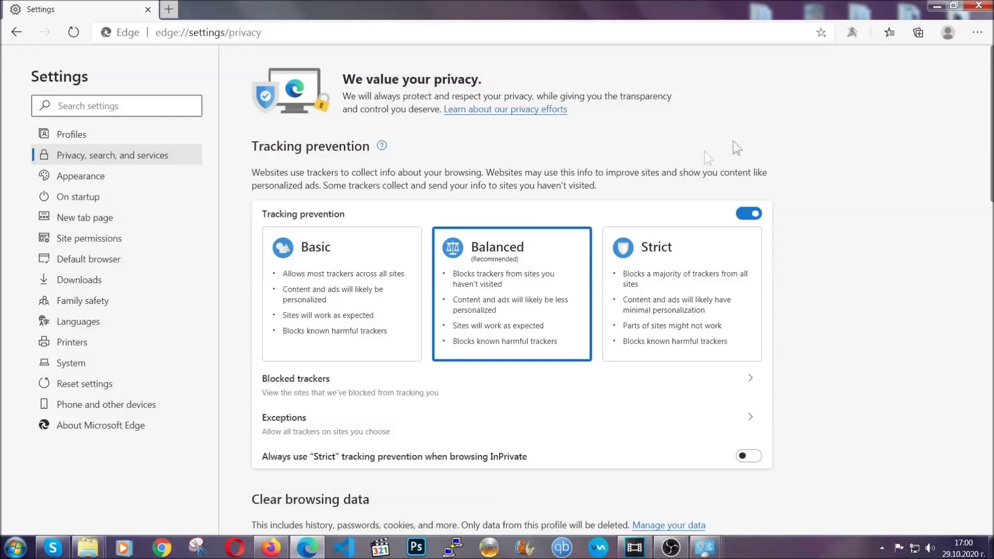
Remove the only installed extension from Edge's Extensions page and confirm the removal.
left_click(976, 33)
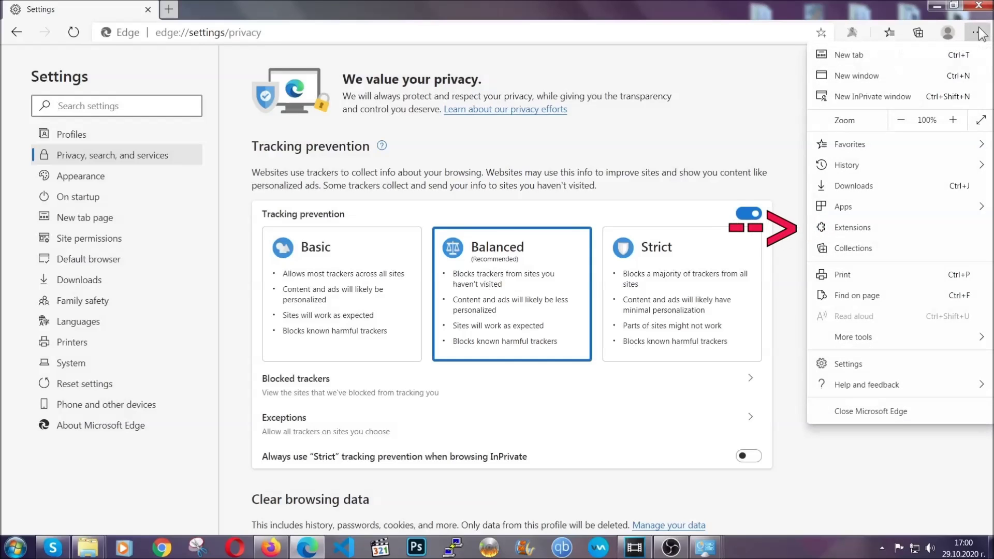
left_click(907, 226)
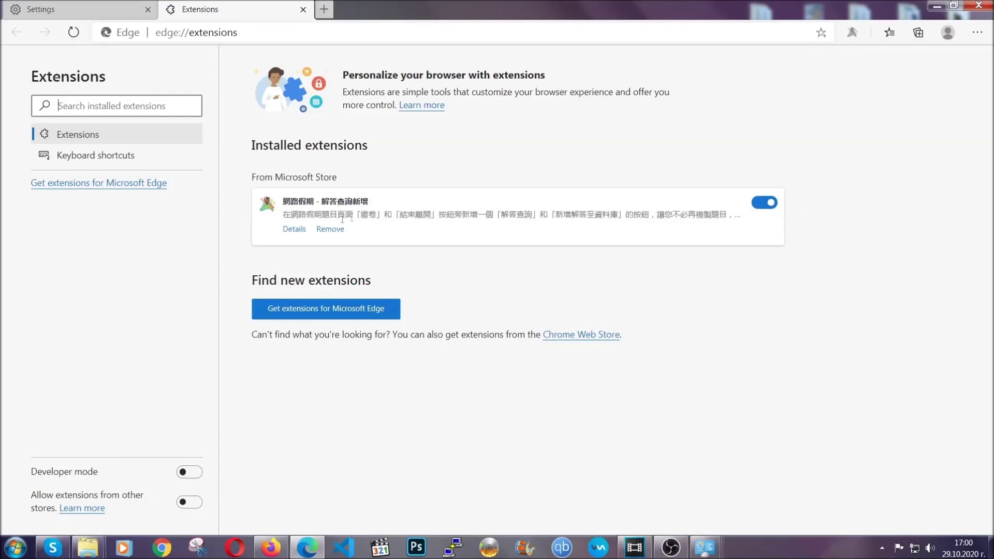
left_click(328, 231)
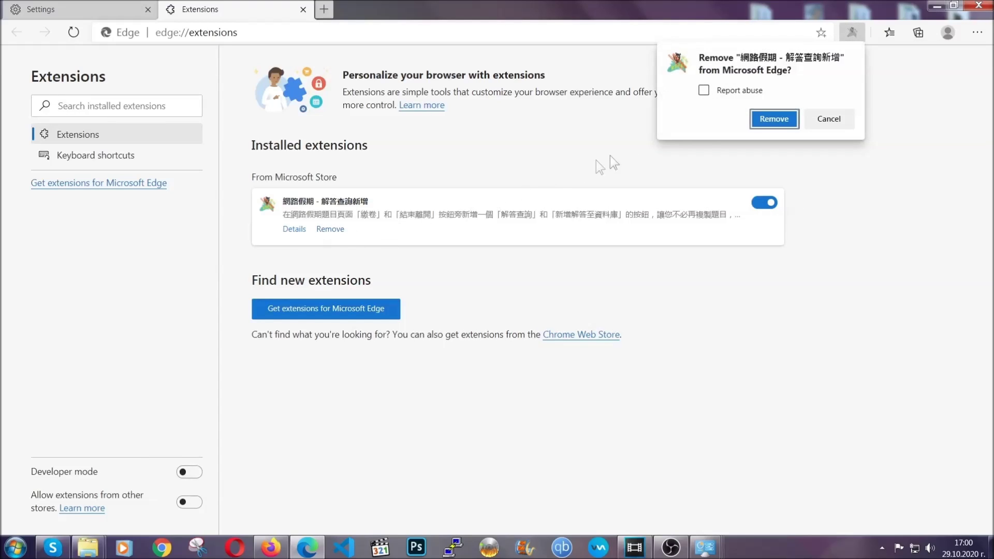
left_click(771, 118)
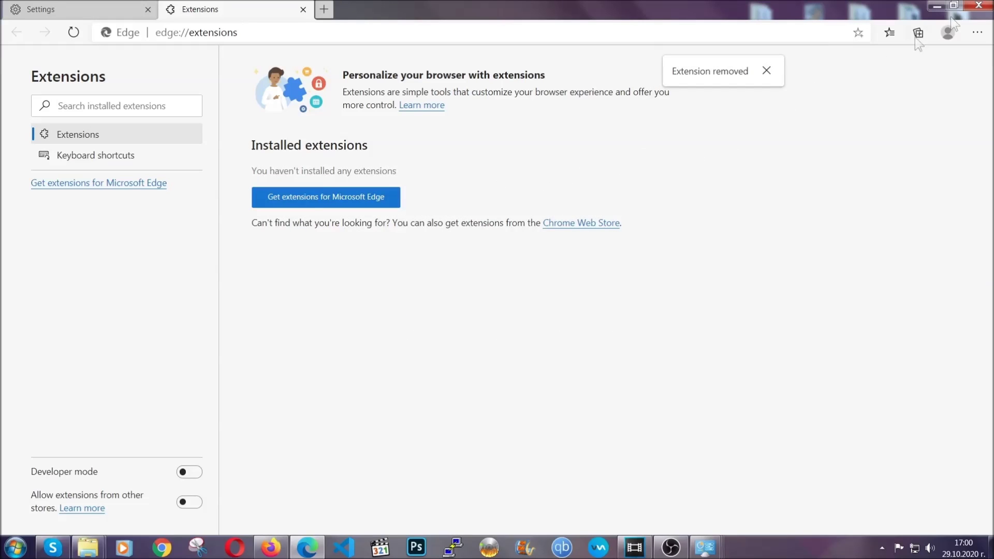
Close Edge, launch Opera and load opera://settings/clearBrowserData.
left_click(978, 6)
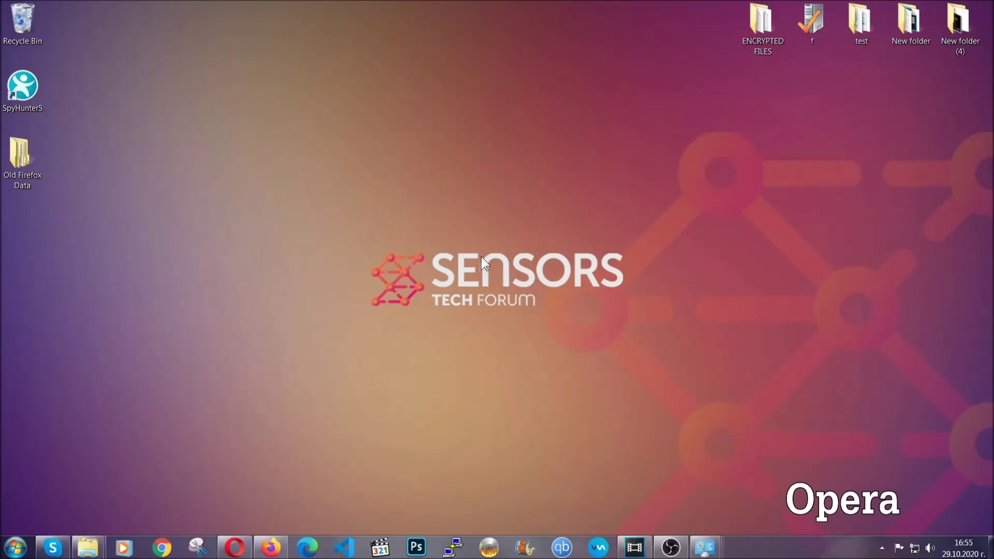
left_click(235, 547)
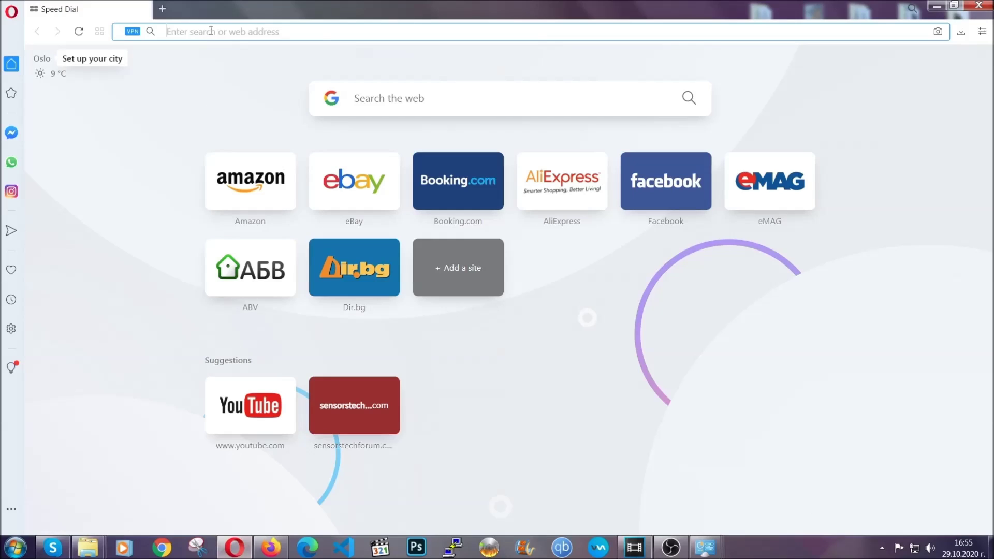
type("opera://")
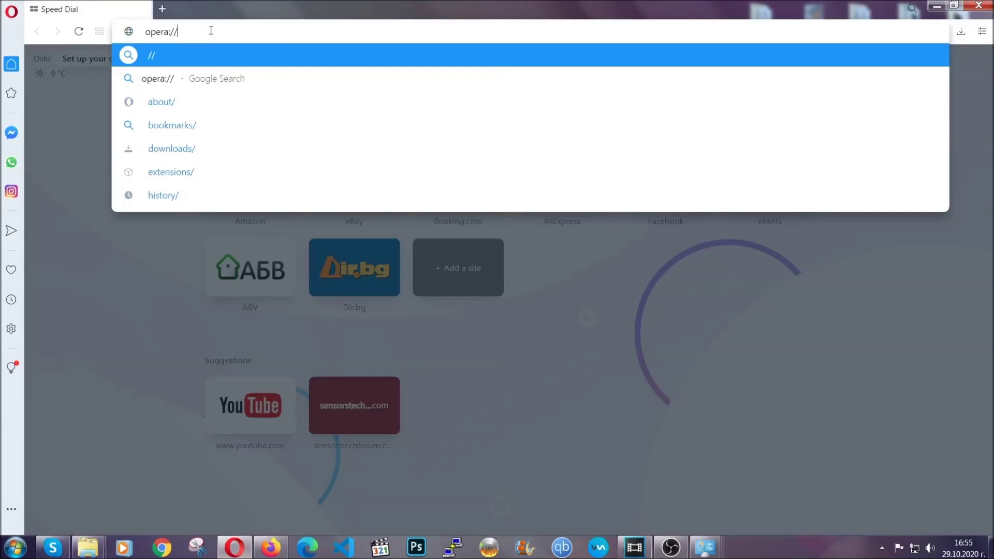
type("settings")
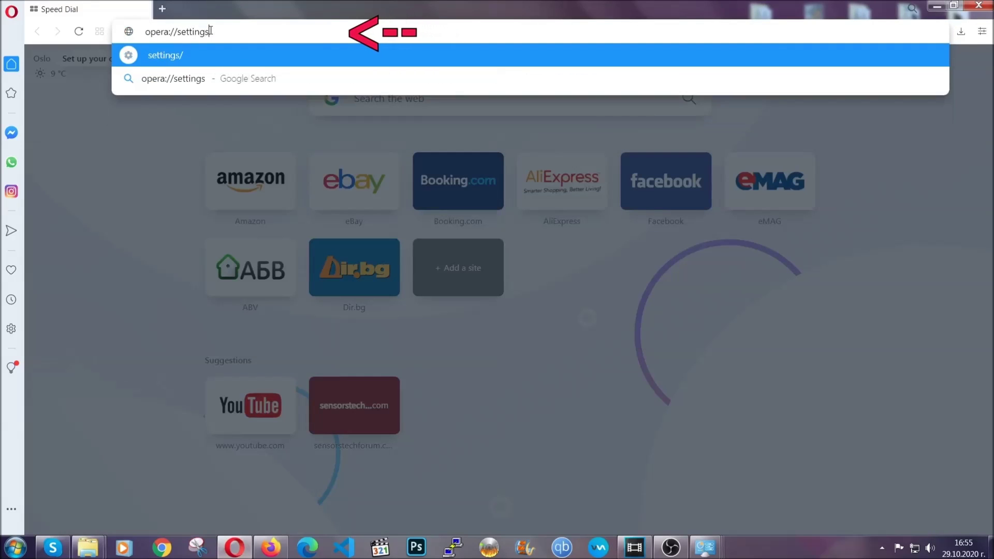
type("/clearB")
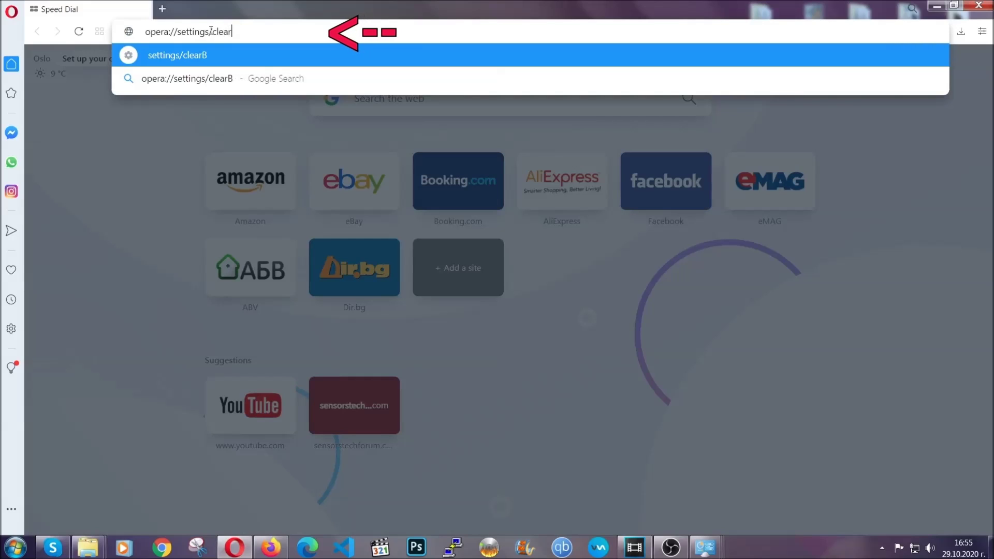
type("rr")
key("BackSpace")
type("owser")
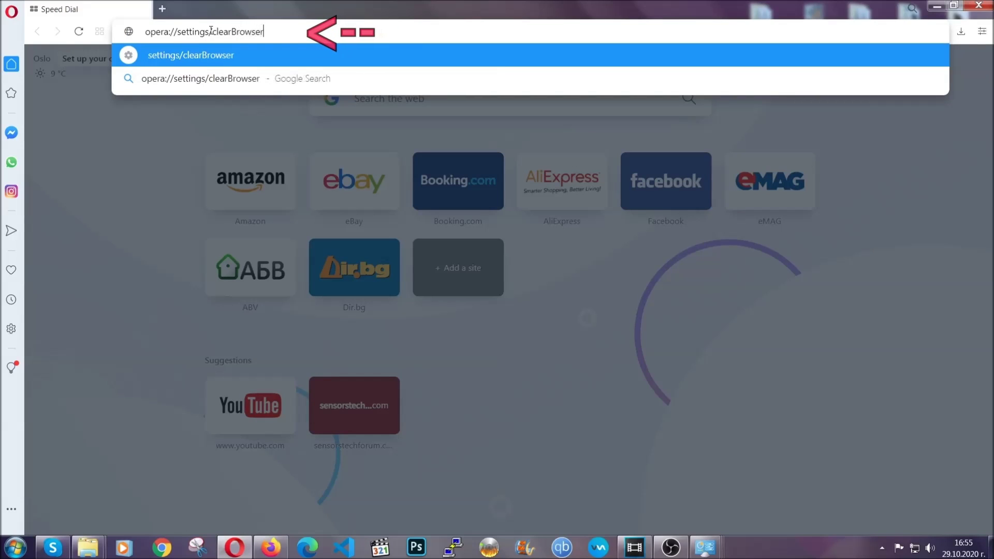
type("Data")
key("Return")
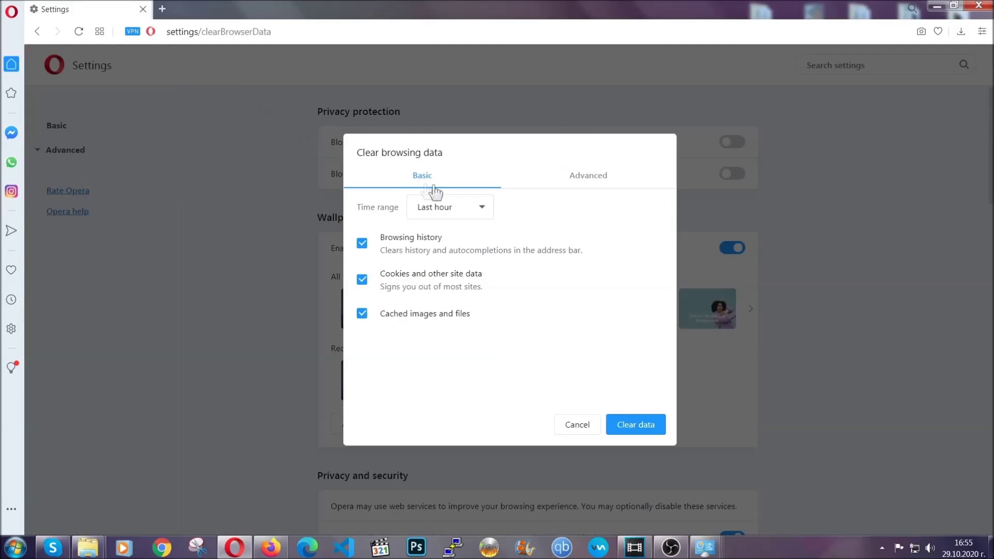
Clear Opera's advanced browsing data for All time, including Site Settings but not passwords.
left_click(585, 186)
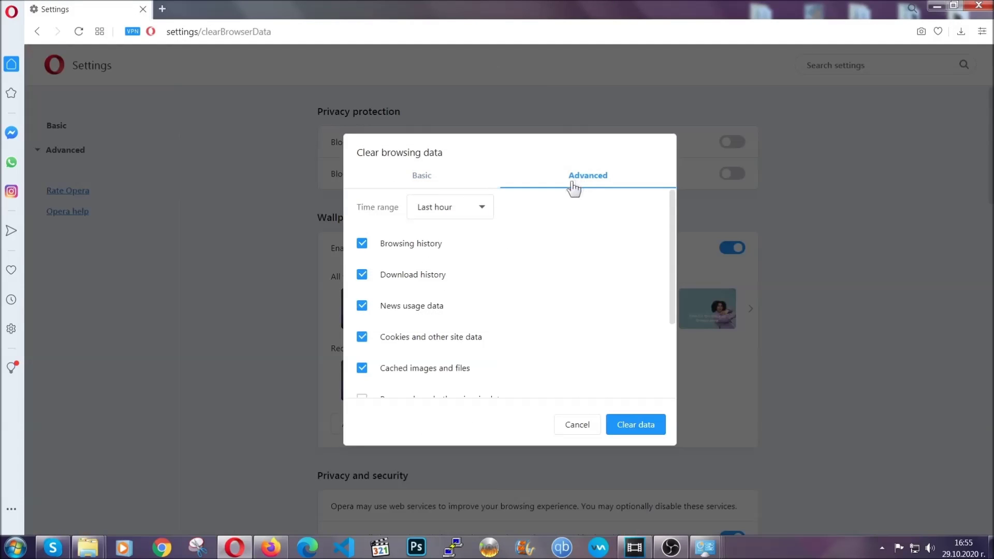
left_click(487, 208)
left_click(451, 267)
scroll(453, 278, "down", 3)
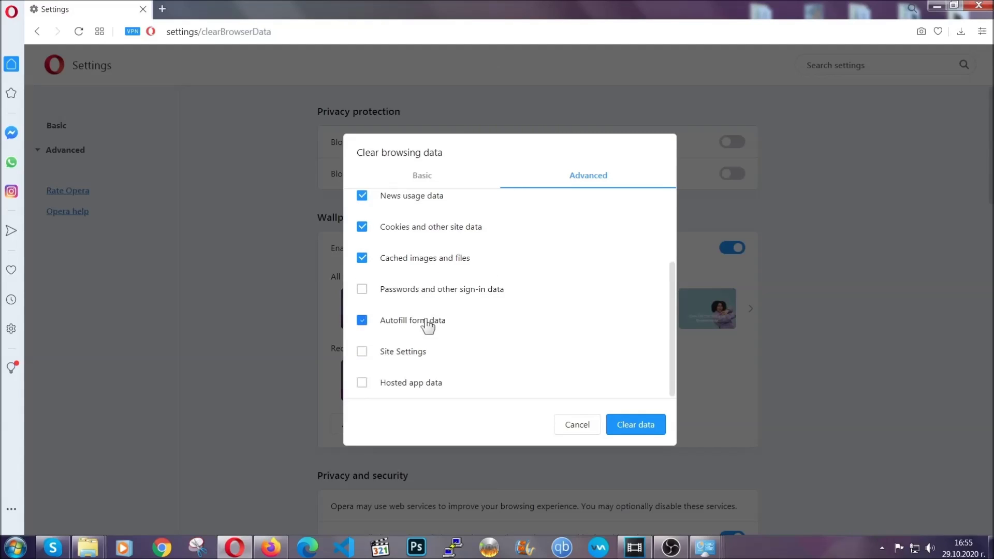
left_click(407, 356)
left_click(633, 432)
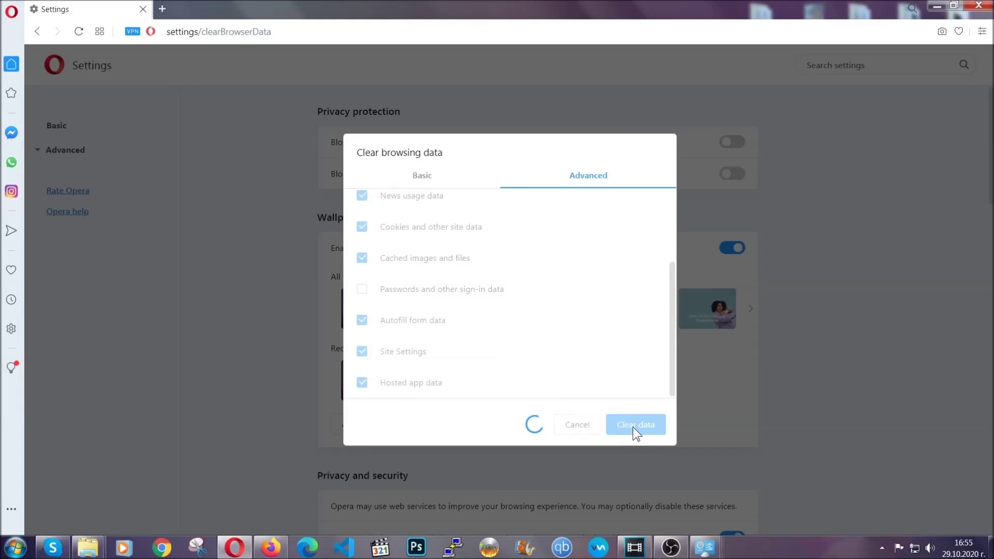